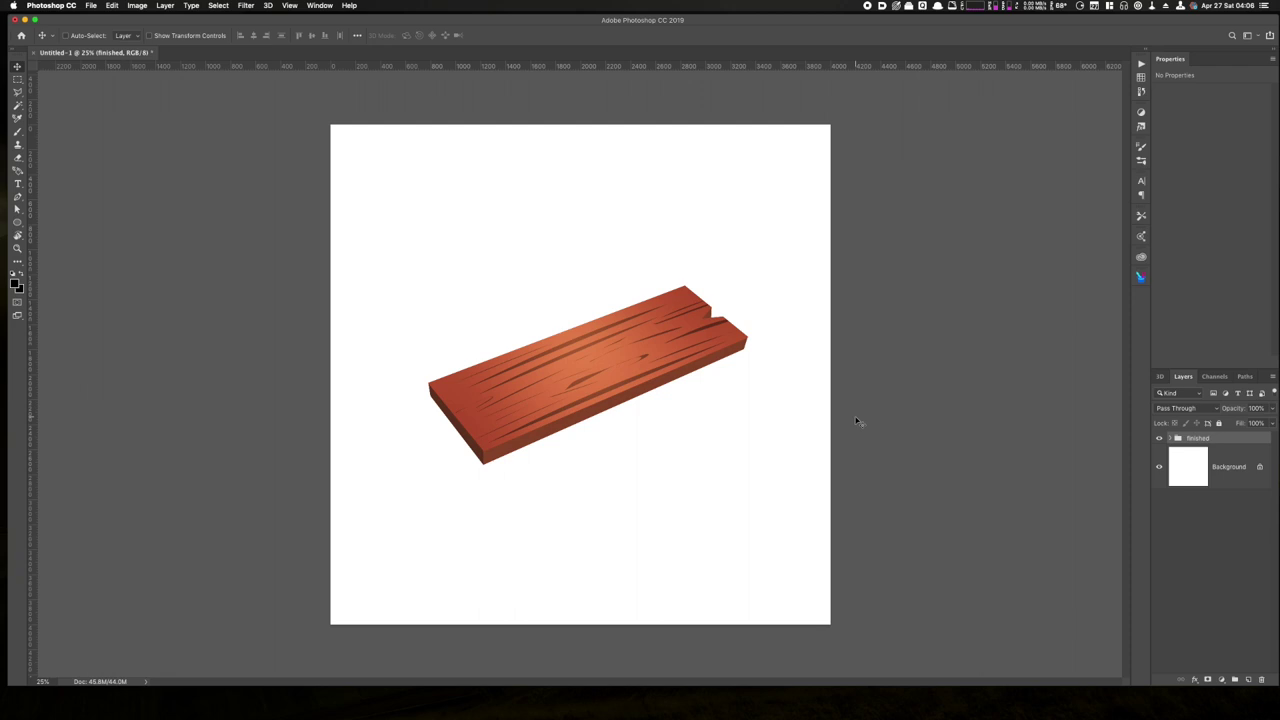
# Step: Hide the 'finished' plank group and select the Background layer
pyautogui.click(1160, 439)
pyautogui.click(1190, 469)
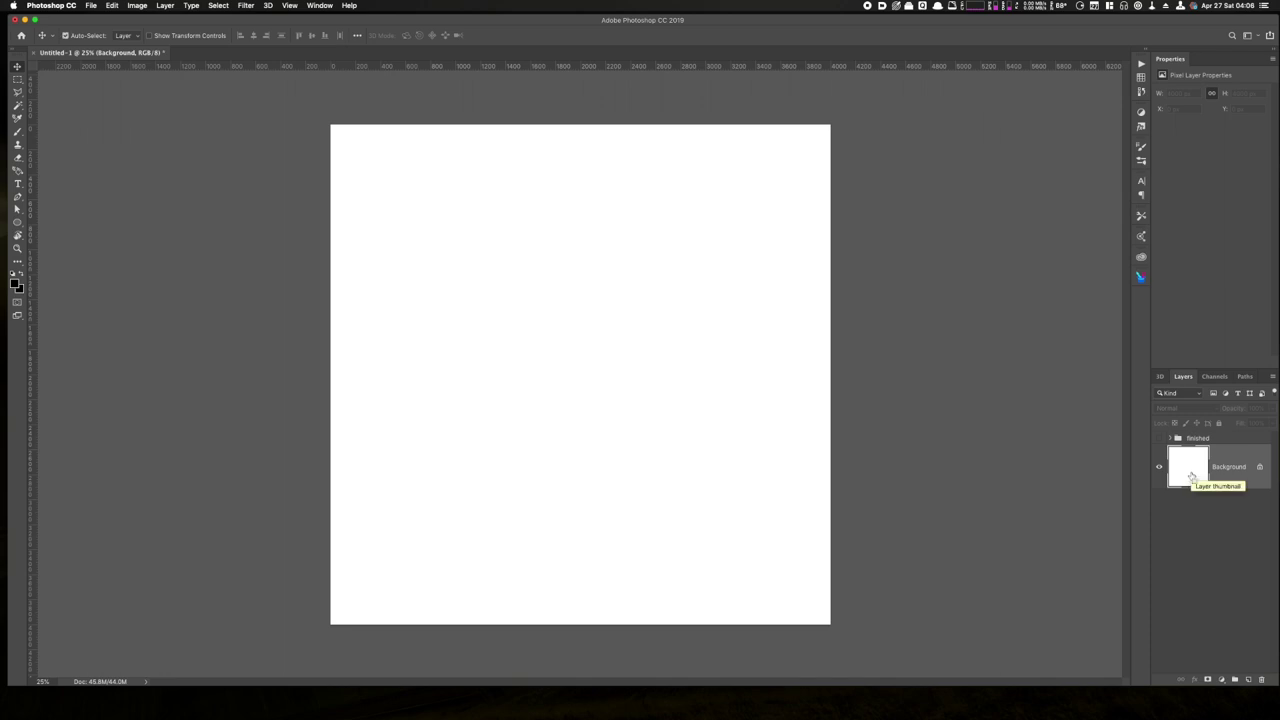
# Step: Create a new 4000 × 4000 px document with resolution set to 600 pixels per inch
pyautogui.press('super+n')
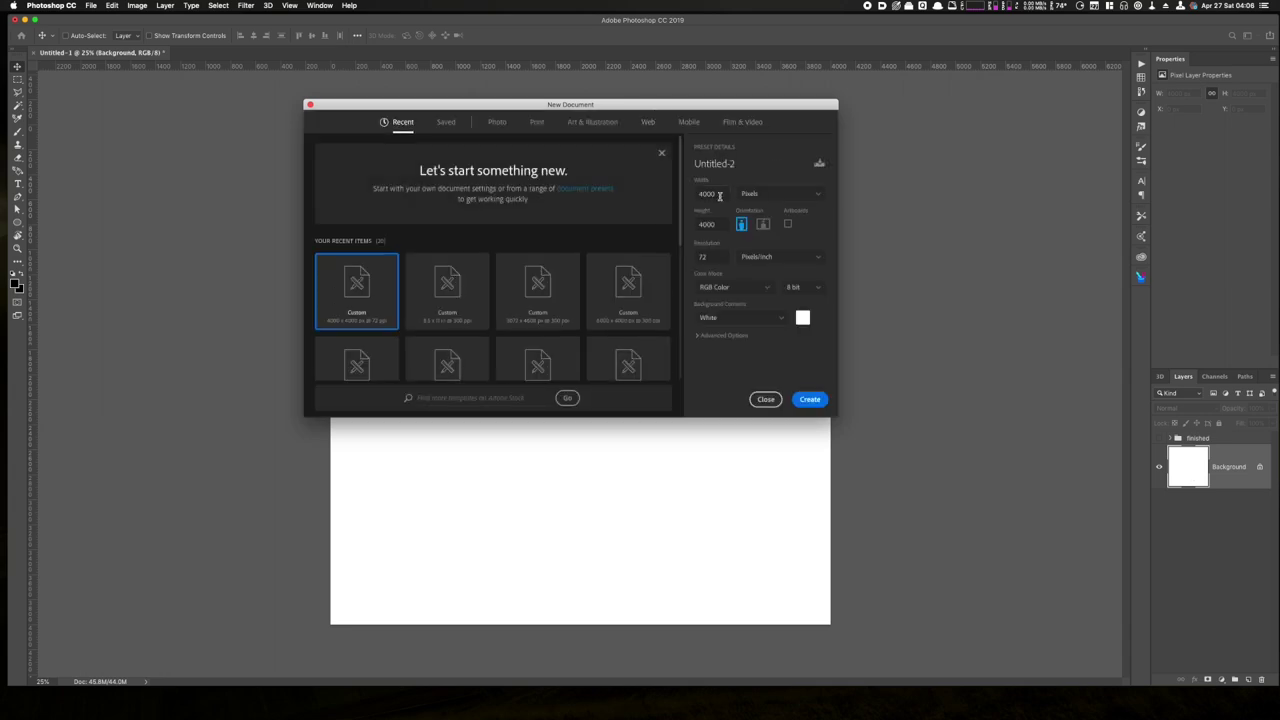
pyautogui.press('Tab')
pyautogui.press('Tab')
pyautogui.write('60')
pyautogui.press('Return')
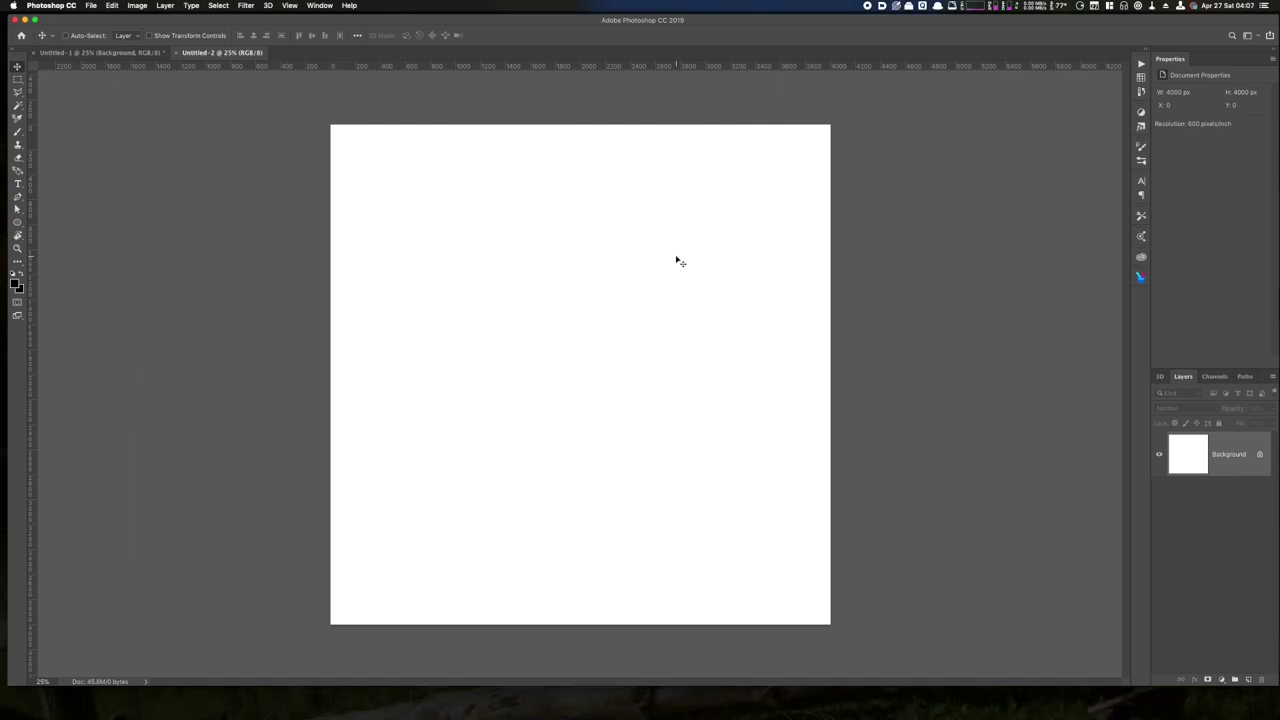
# Step: Turn on Auto-Select, add an empty Layer 1, and pick the Lasso tool
pyautogui.press('super')
pyautogui.click(1248, 680)
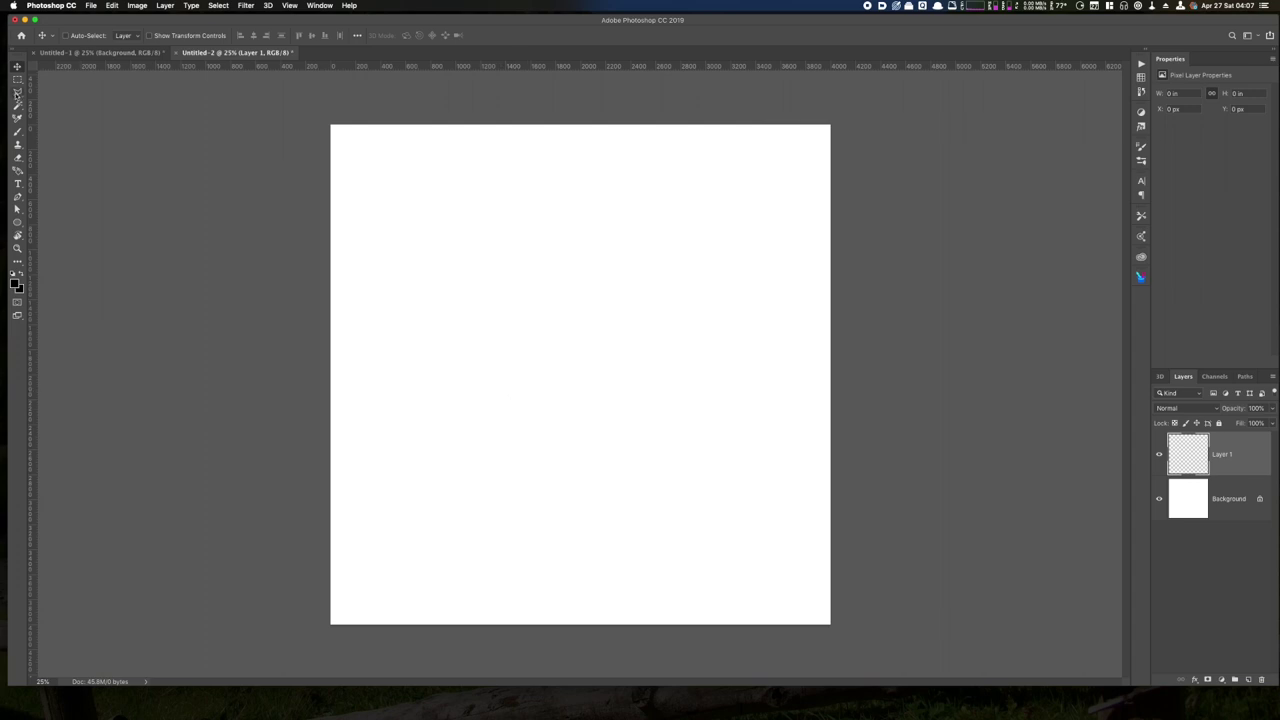
pyautogui.click(17, 92)
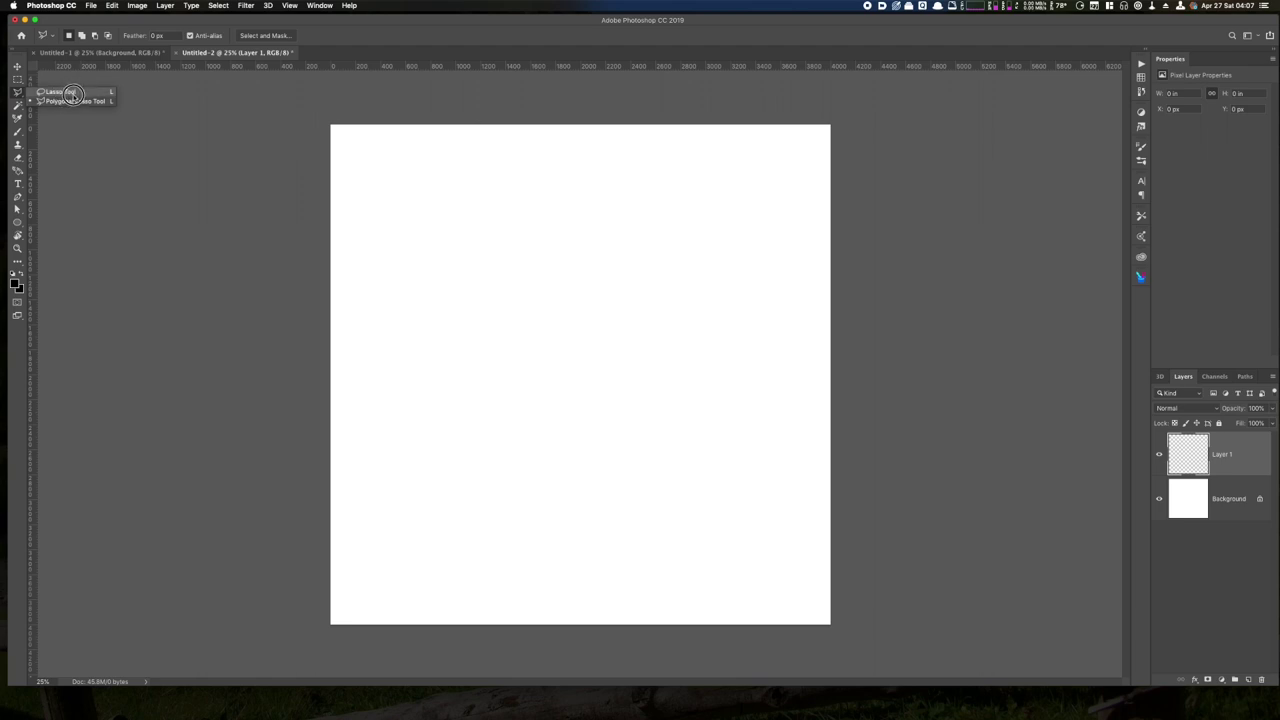
pyautogui.click(52, 93)
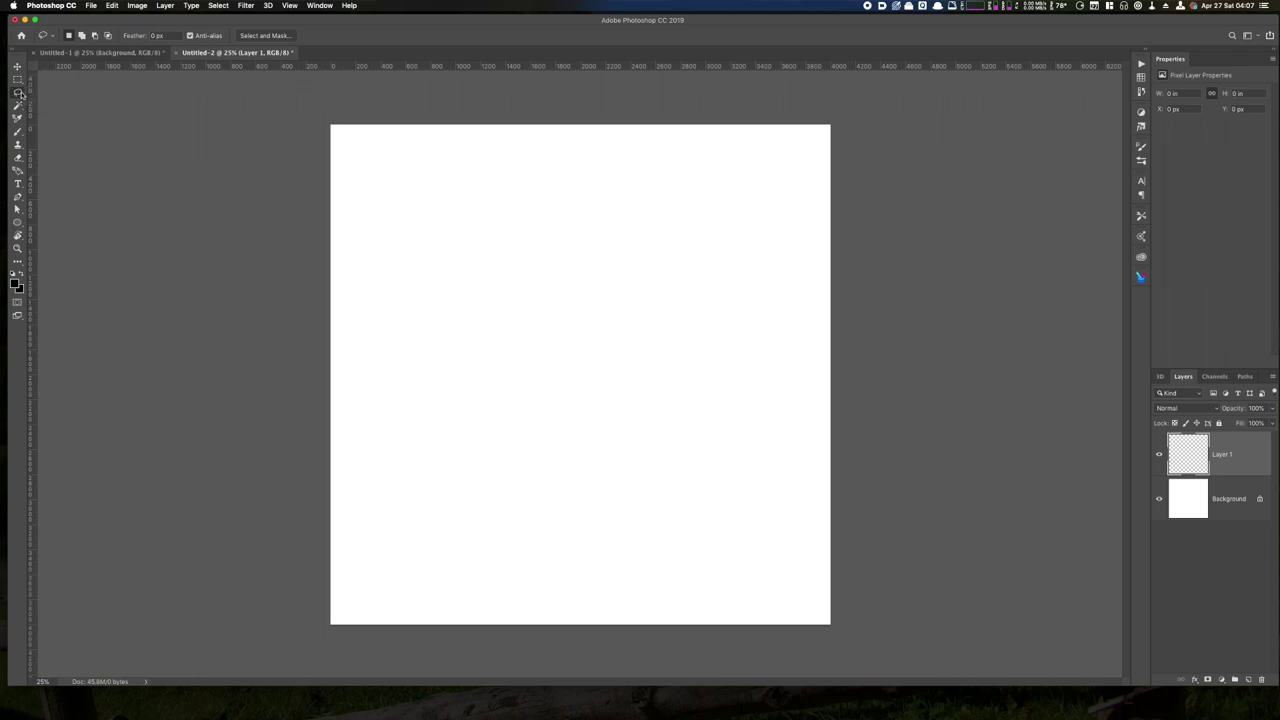
# Step: Draw a slanted four-corner parallelogram selection with the Polygonal Lasso for the plank's top face
pyautogui.rightClick(17, 91)
pyautogui.click(60, 103)
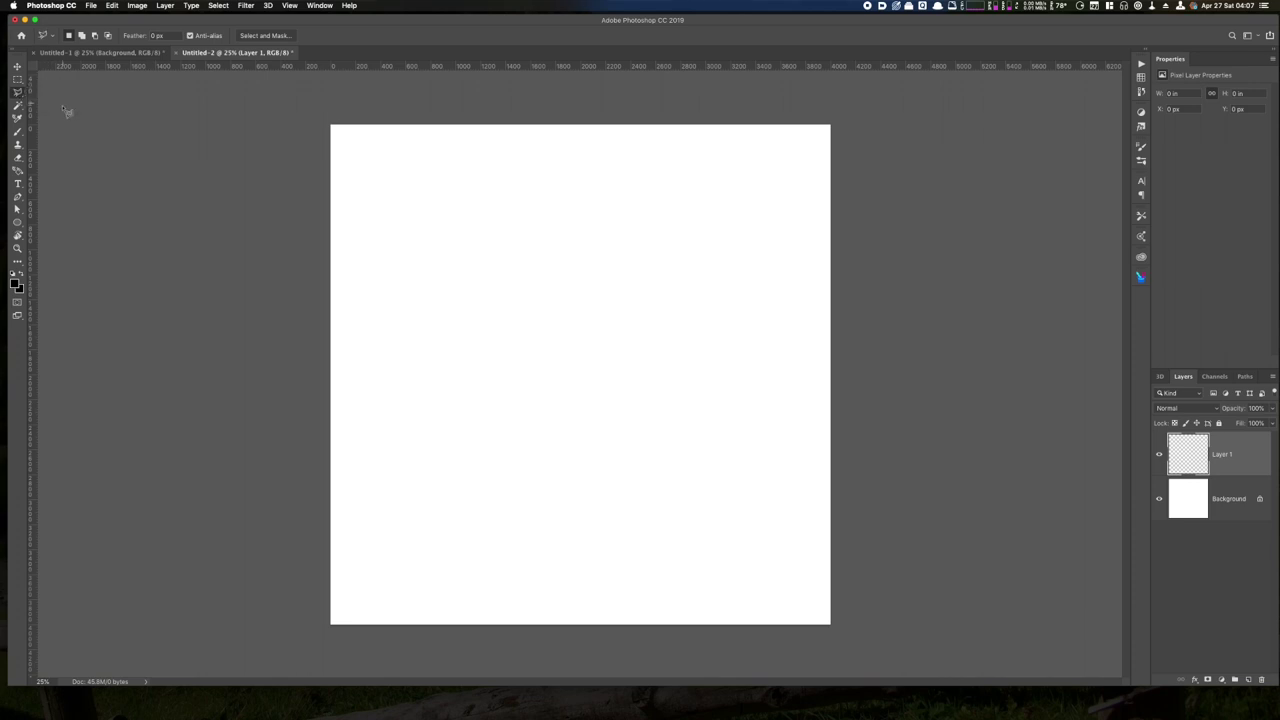
pyautogui.click(422, 379)
pyautogui.click(468, 440)
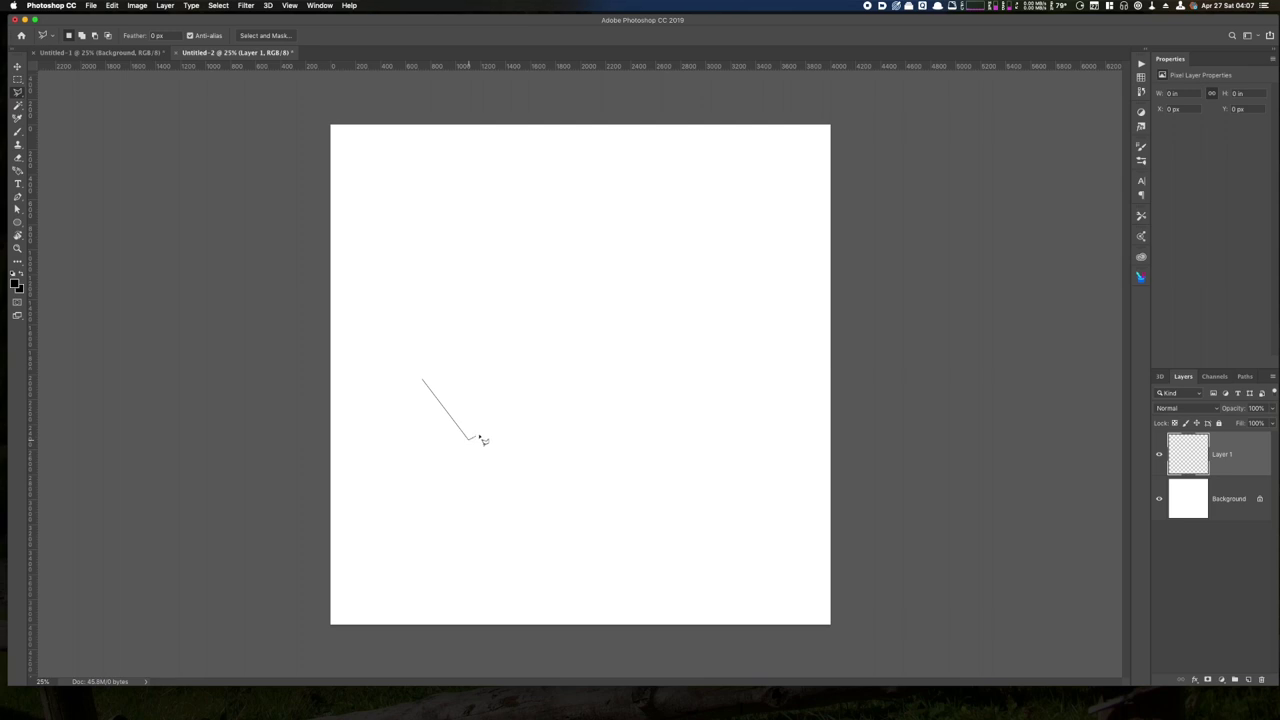
pyautogui.click(751, 306)
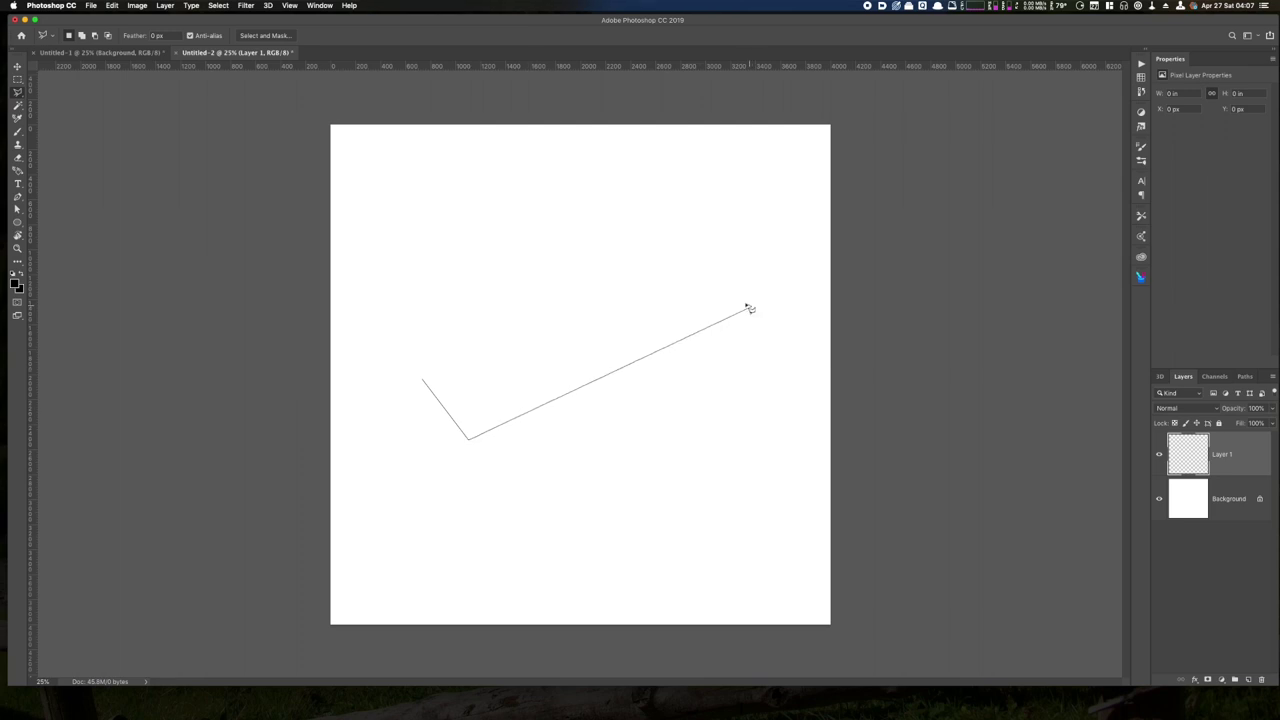
pyautogui.click(697, 260)
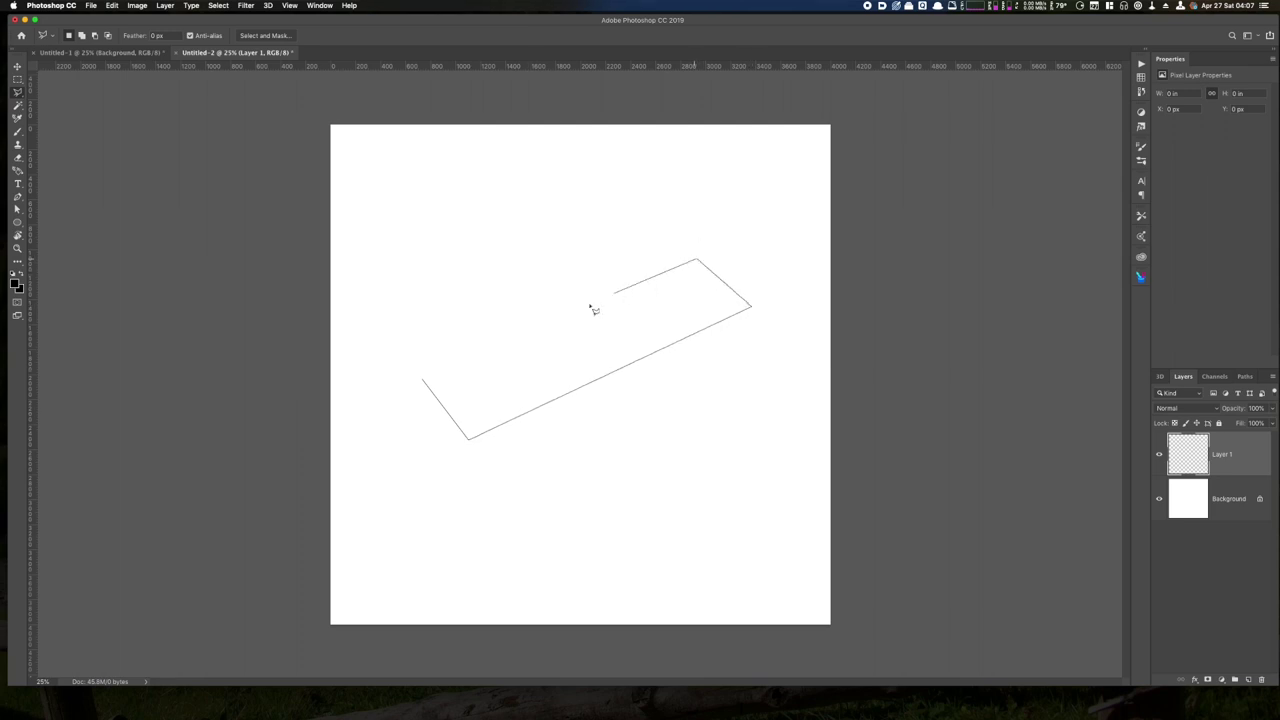
pyautogui.click(423, 379)
pyautogui.click(1141, 77)
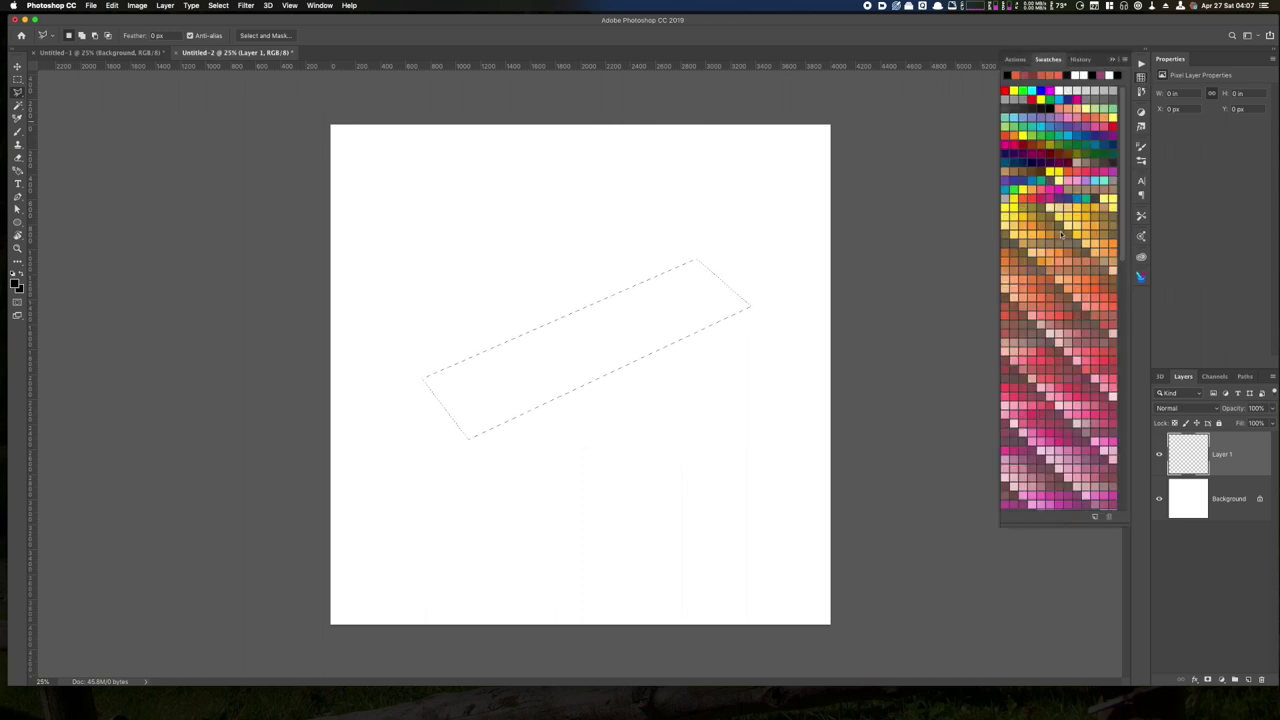
# Step: Fill the parallelogram selection with a salmon-red swatch colour
pyautogui.click(1054, 302)
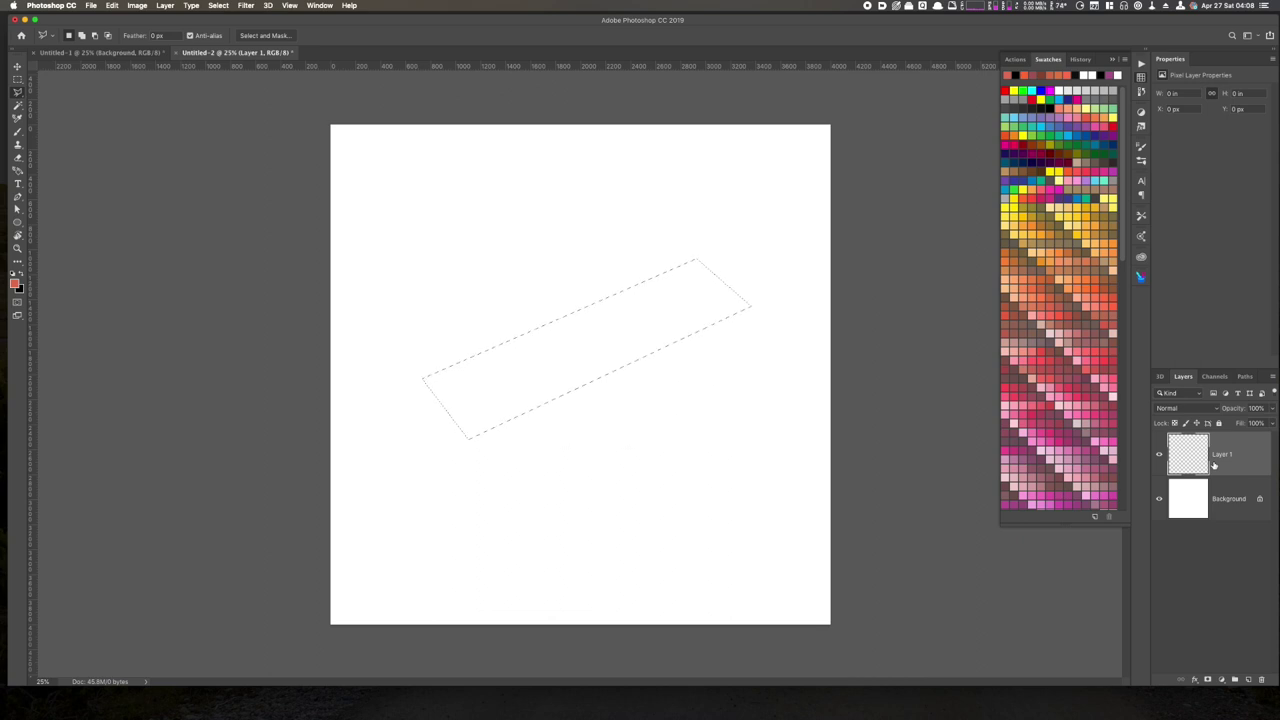
pyautogui.hotkey('alt', 'BackSpace')
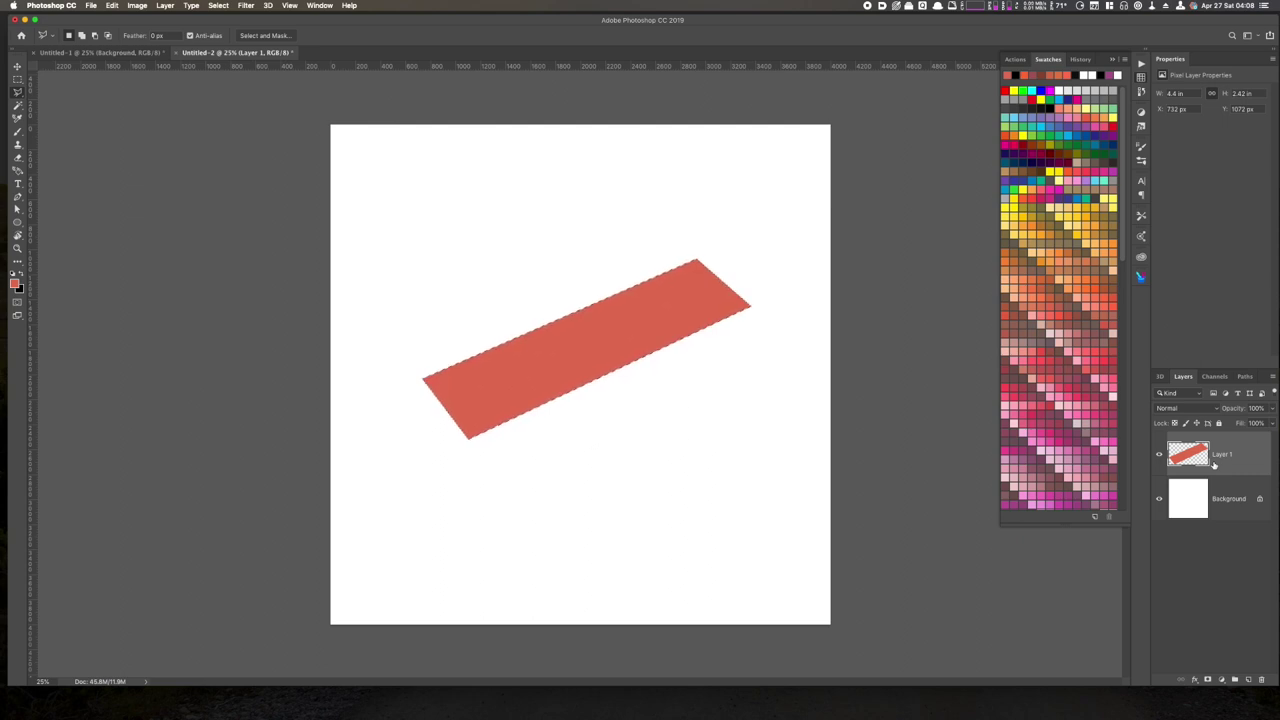
# Step: Darken the top face with Hue/Saturation (Lightness -18, Hue -4) and deselect
pyautogui.press('super+u')
pyautogui.moveTo(1063, 408); pyautogui.dragTo(807, 450)
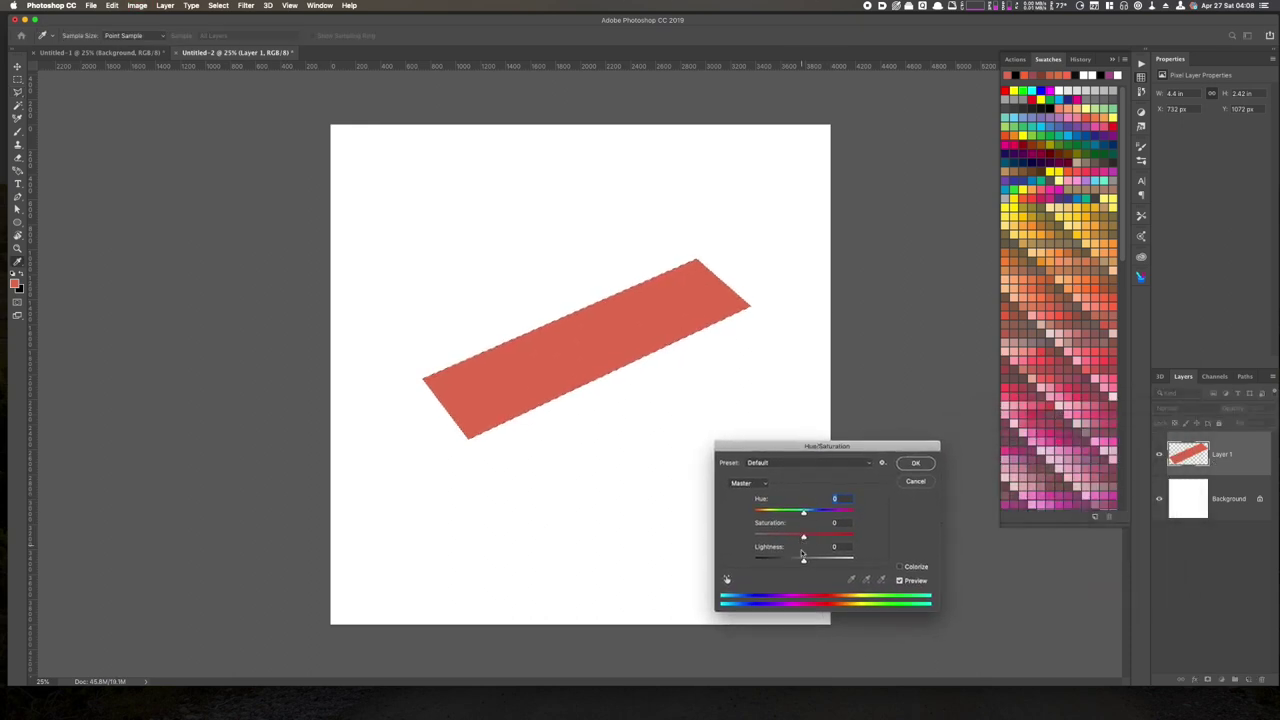
pyautogui.moveTo(803, 560); pyautogui.dragTo(794, 560)
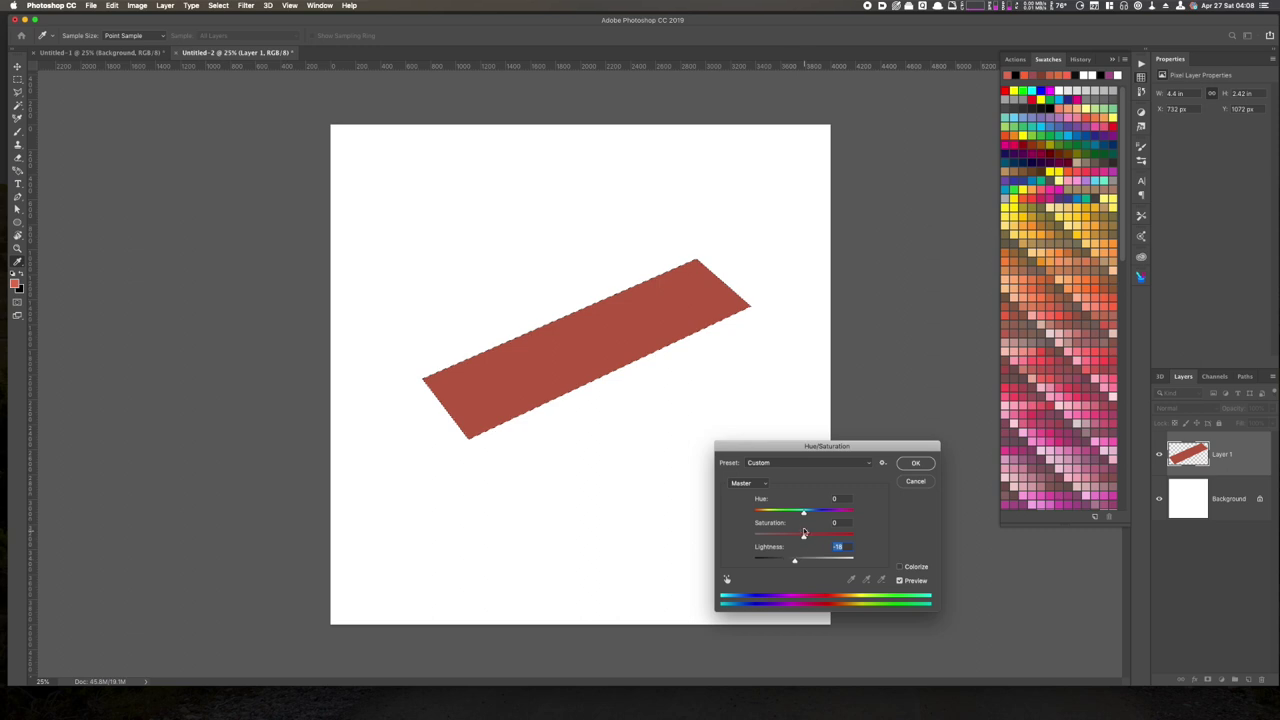
pyautogui.moveTo(803, 514); pyautogui.dragTo(801, 514)
pyautogui.click(915, 464)
pyautogui.press('l')
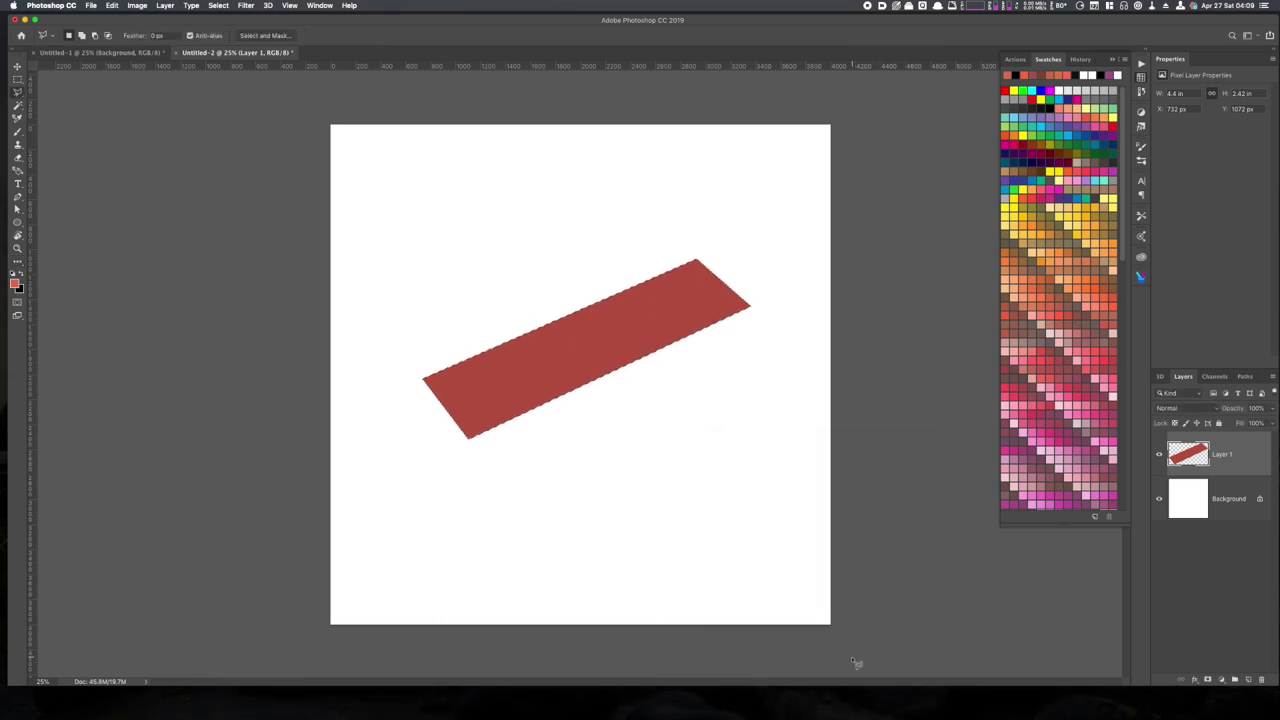
pyautogui.hotkey('ctrl', 'd')
# Step: Select the Background layer and add Layer 2 above it through the New Layer dialog
pyautogui.click(1194, 513)
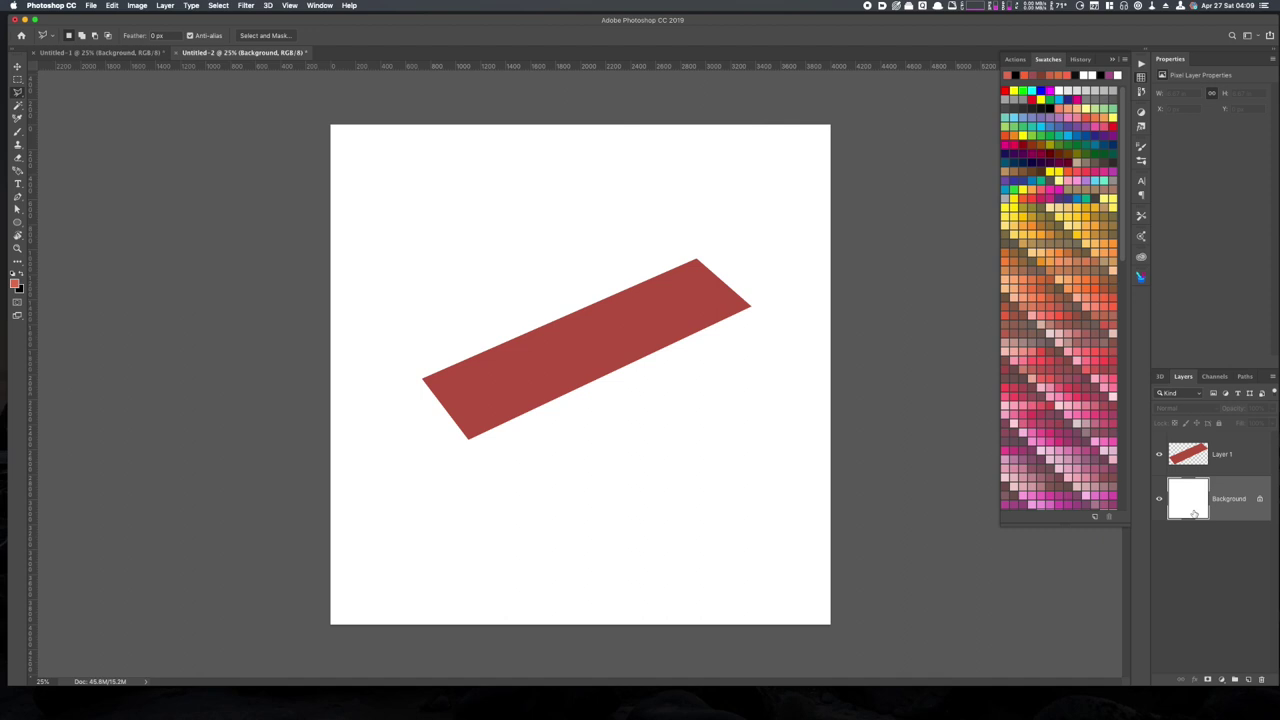
pyautogui.doubleClick(1194, 513)
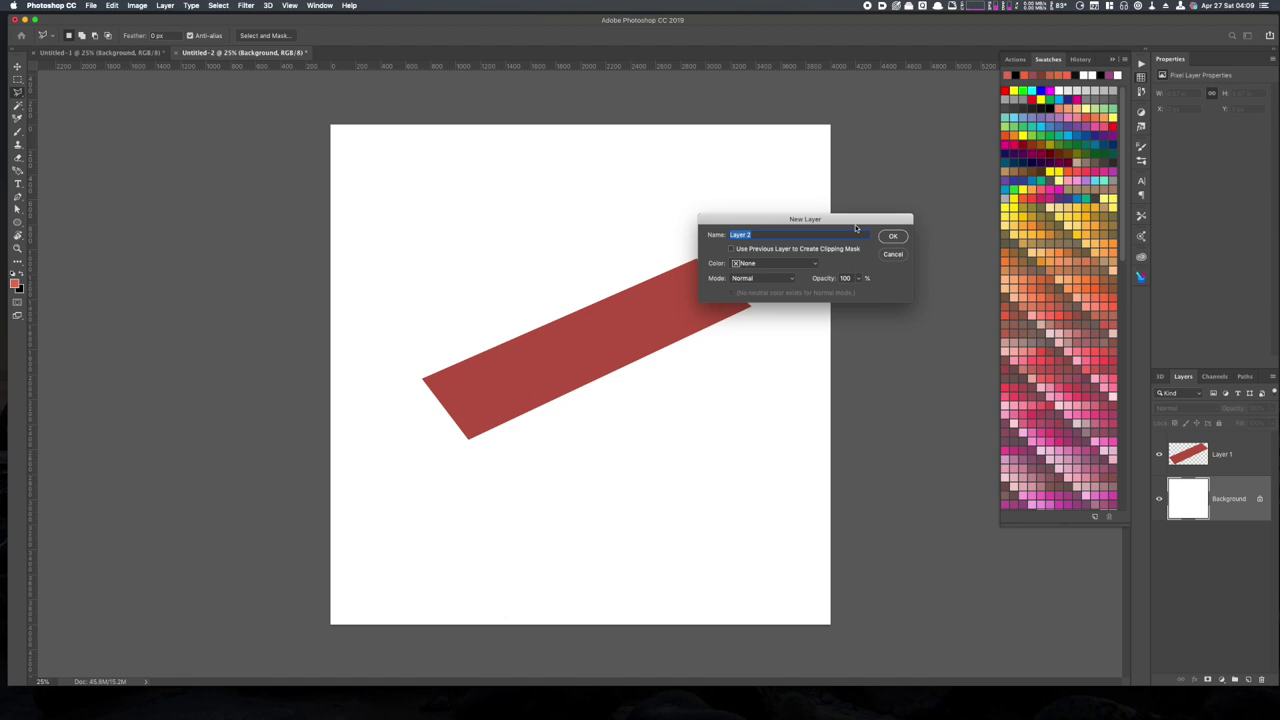
pyautogui.press('Return')
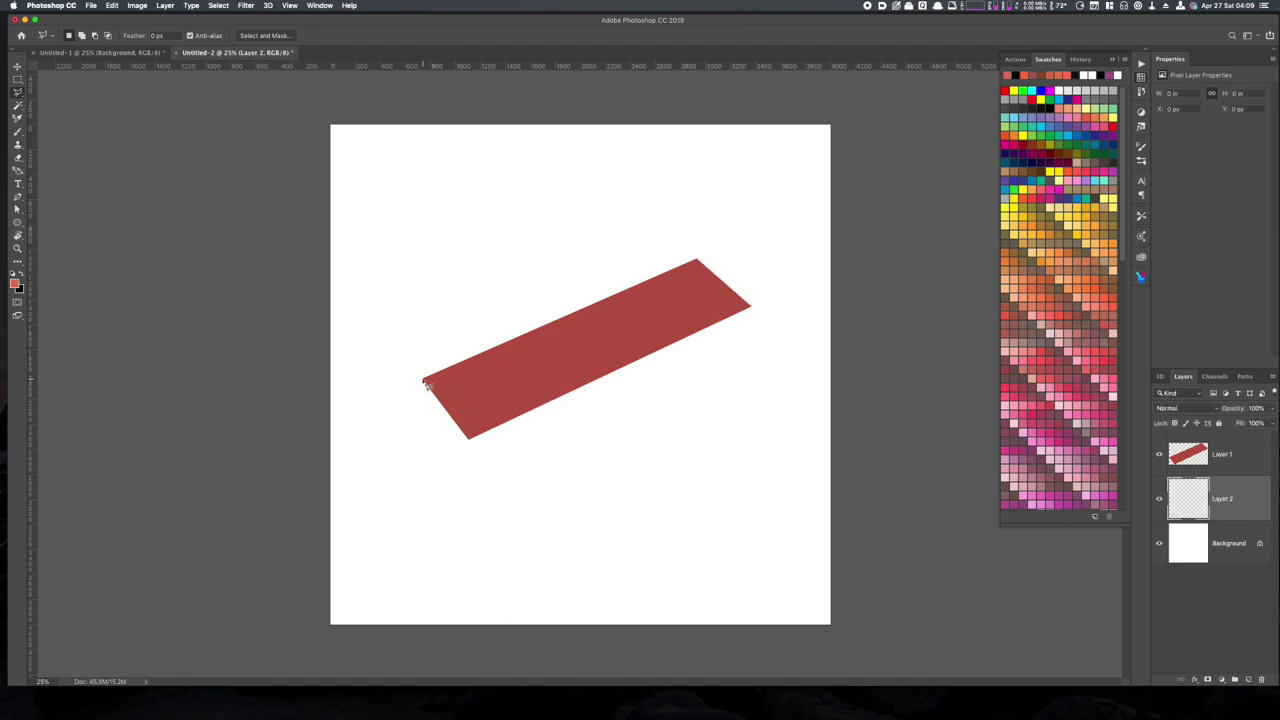
# Step: Outline the plank's thickness along its lower edge and pick a red swatch colour
pyautogui.click(423, 383)
pyautogui.click(467, 450)
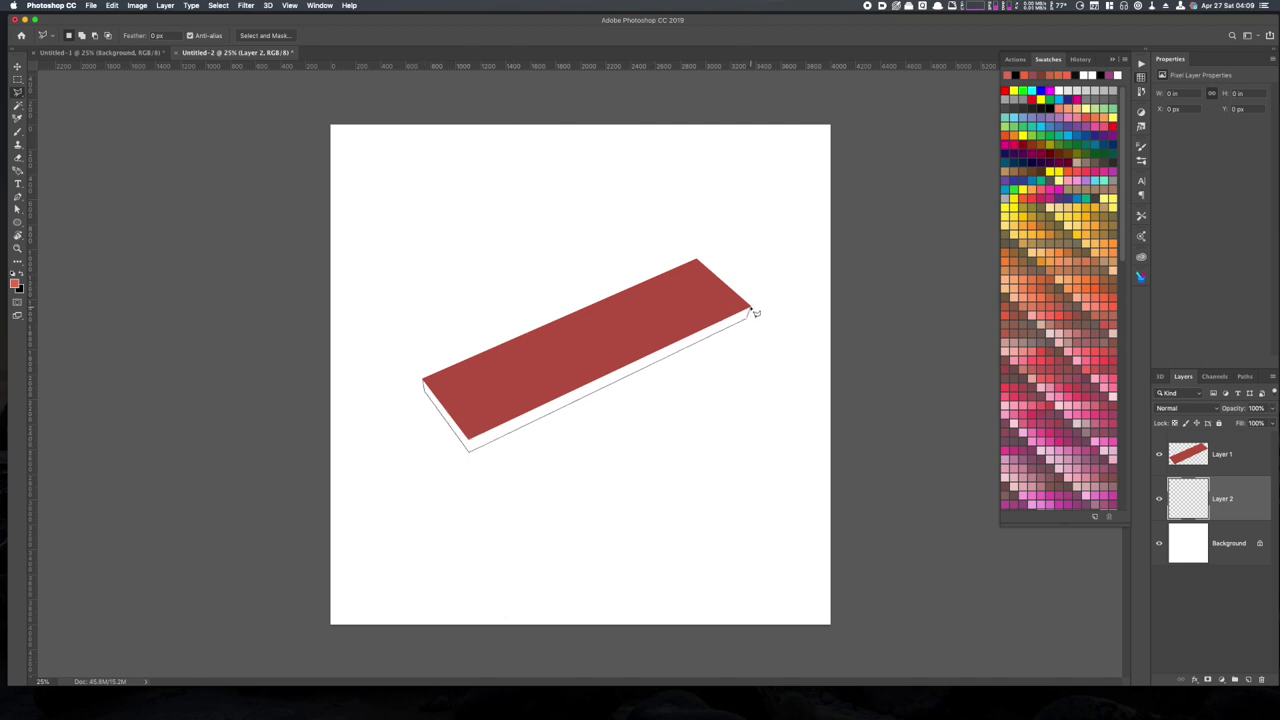
pyautogui.click(429, 386)
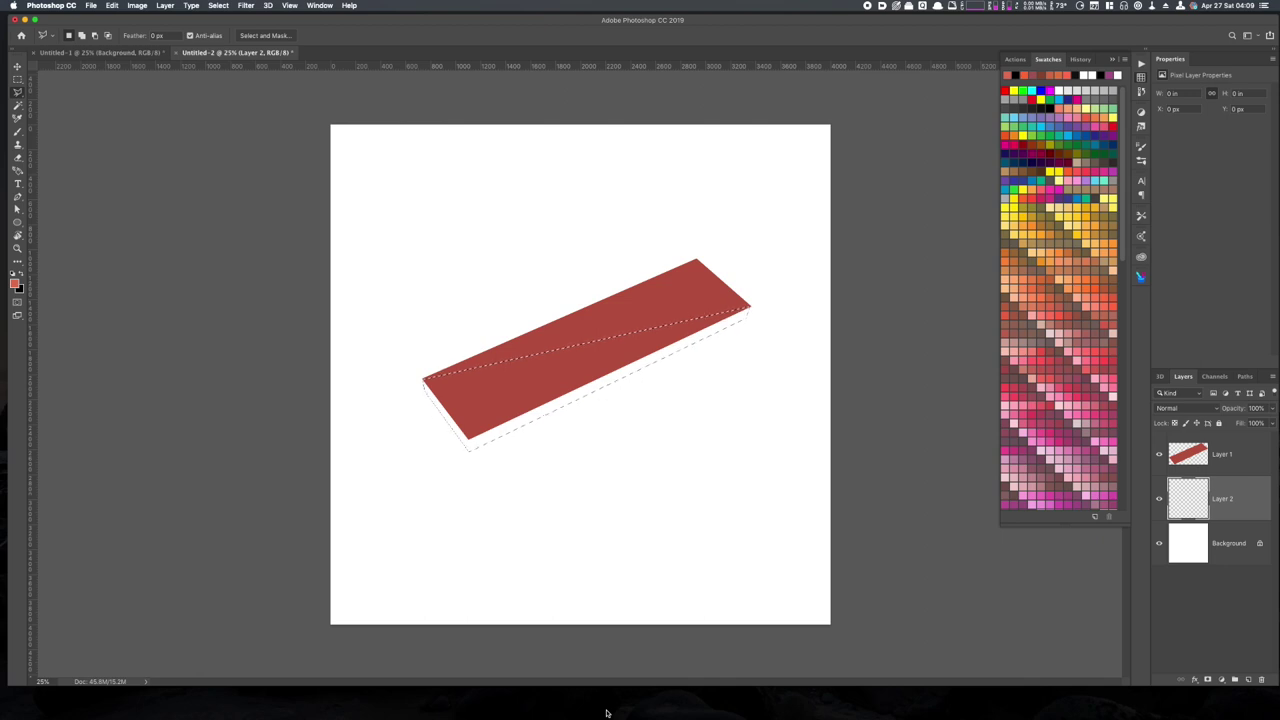
pyautogui.click(1061, 316)
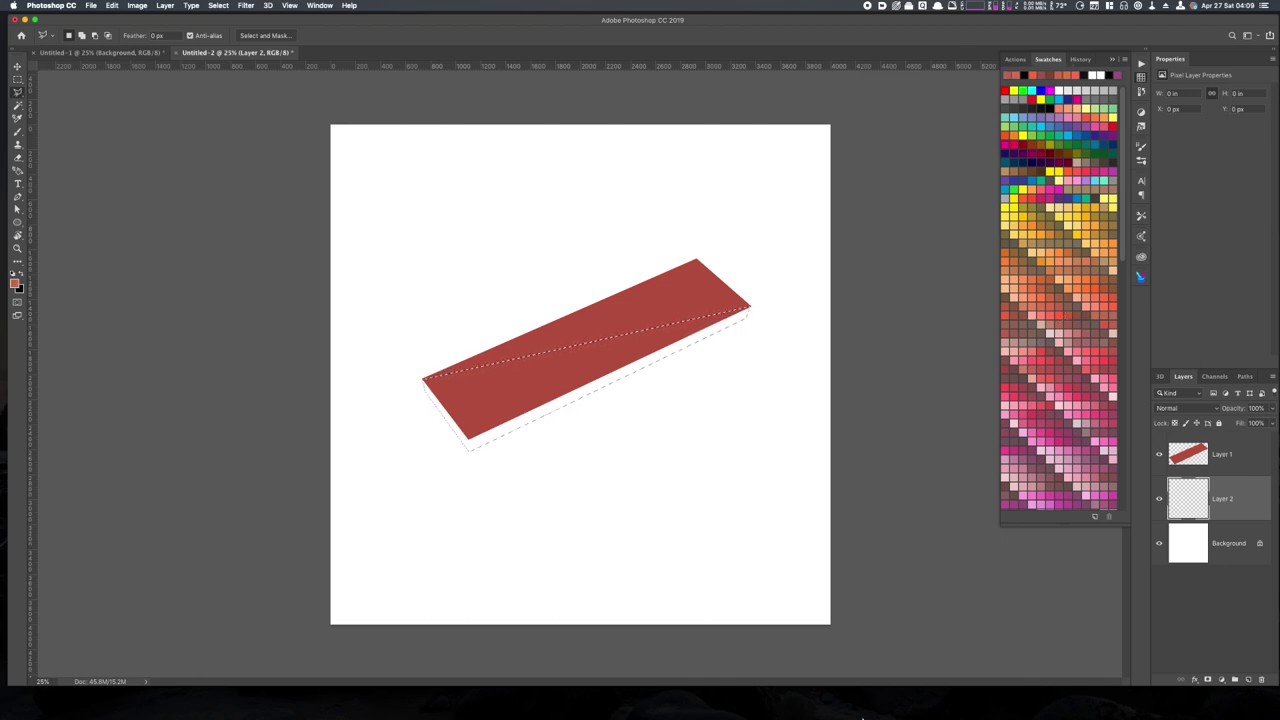
# Step: Fill the side selection with red, darken it to Lightness -16, and deselect
pyautogui.hotkey('alt', 'BackSpace')
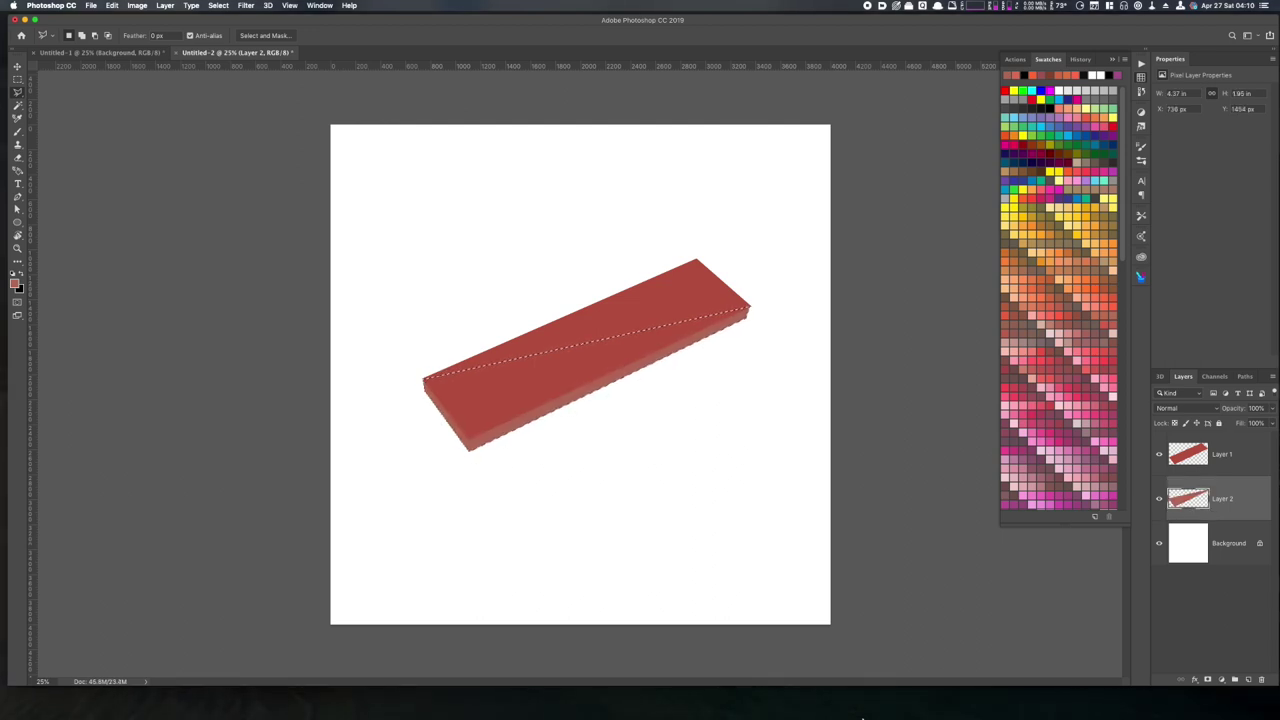
pyautogui.hotkey('ctrl', 'u')
pyautogui.moveTo(804, 559); pyautogui.dragTo(784, 560)
pyautogui.click(915, 463)
pyautogui.hotkey('ctrl', 'd')
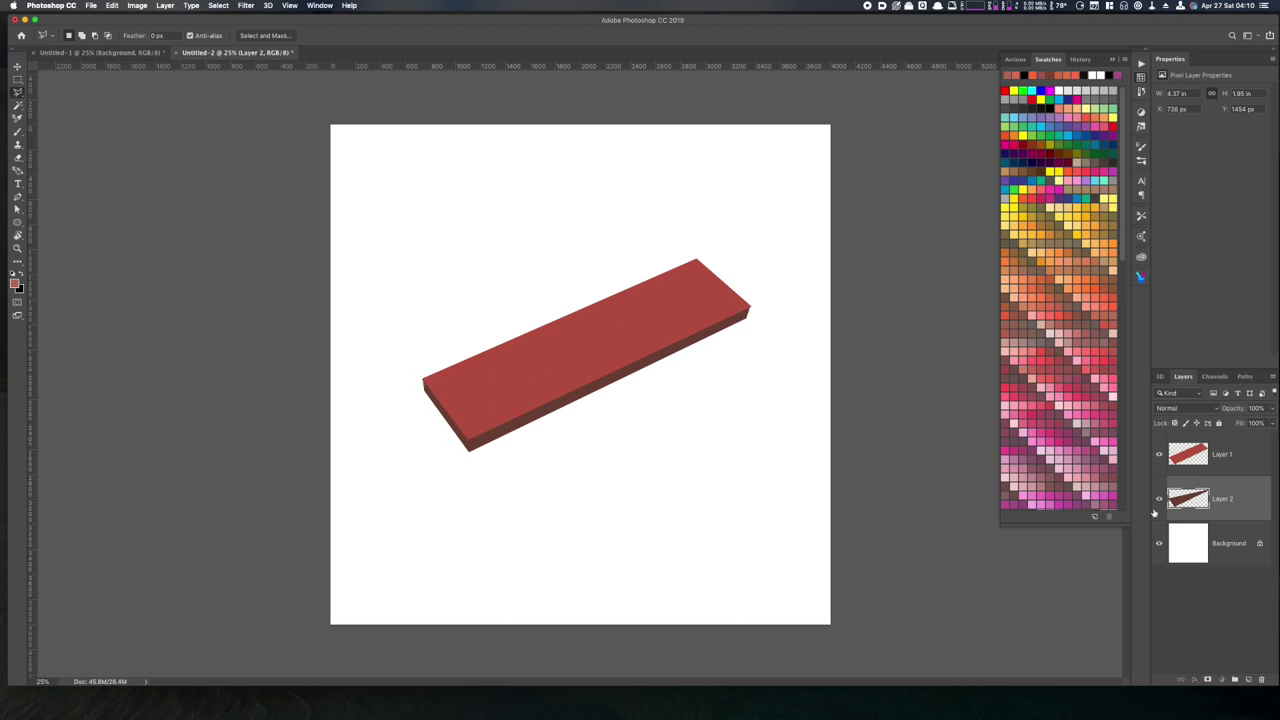
# Step: Select the plank's left end face and cut it onto its own Layer 3
pyautogui.click(416, 371)
pyautogui.click(469, 453)
pyautogui.click(415, 392)
pyautogui.click(417, 372)
pyautogui.press('super+j')
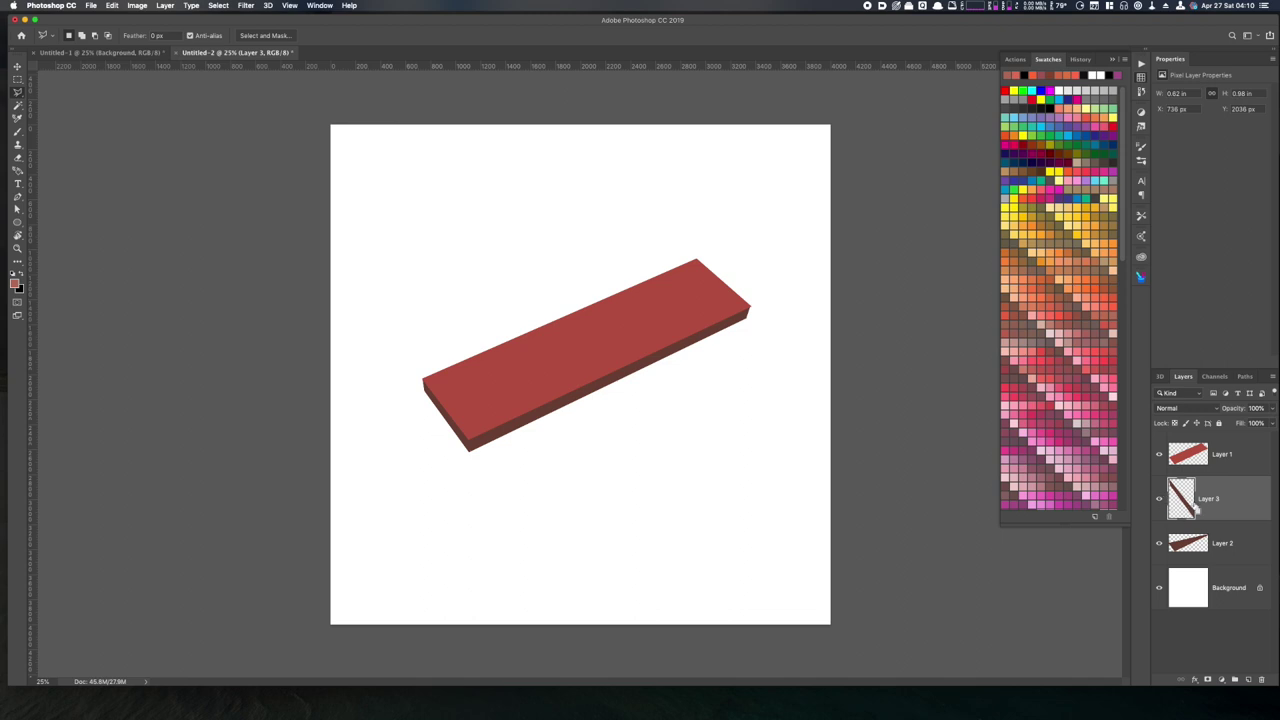
# Step: Darken the end face to Lightness -31 with Hue/Saturation
pyautogui.press('super+u')
pyautogui.moveTo(803, 560); pyautogui.dragTo(788, 561)
pyautogui.click(926, 464)
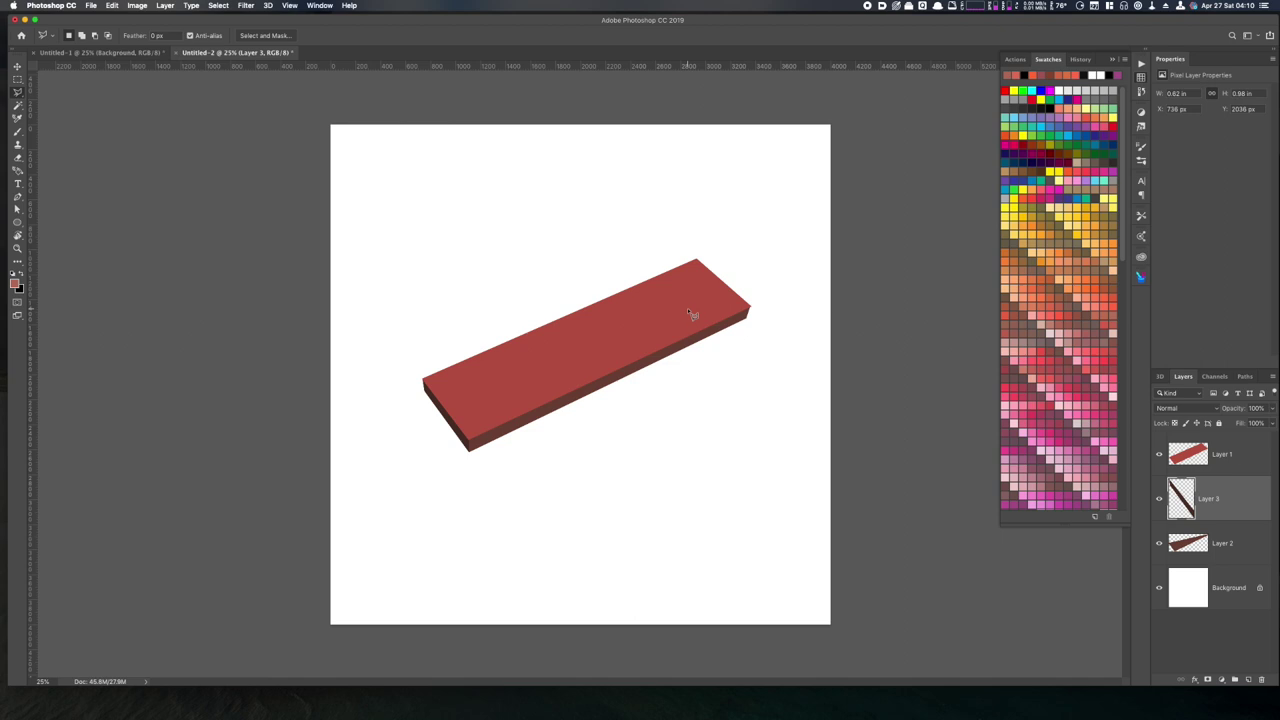
pyautogui.click(1221, 457)
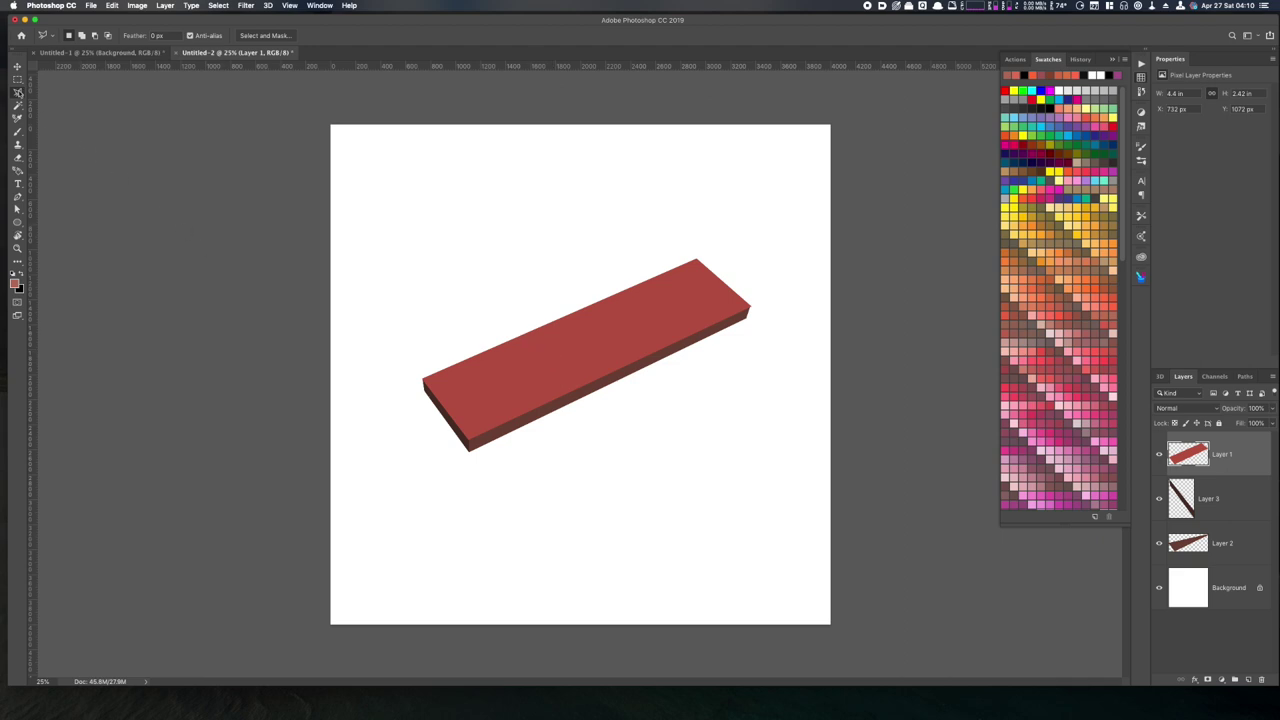
# Step: Lasso several thin, wavy grain strips running lengthwise along the plank's top face
pyautogui.click(17, 92)
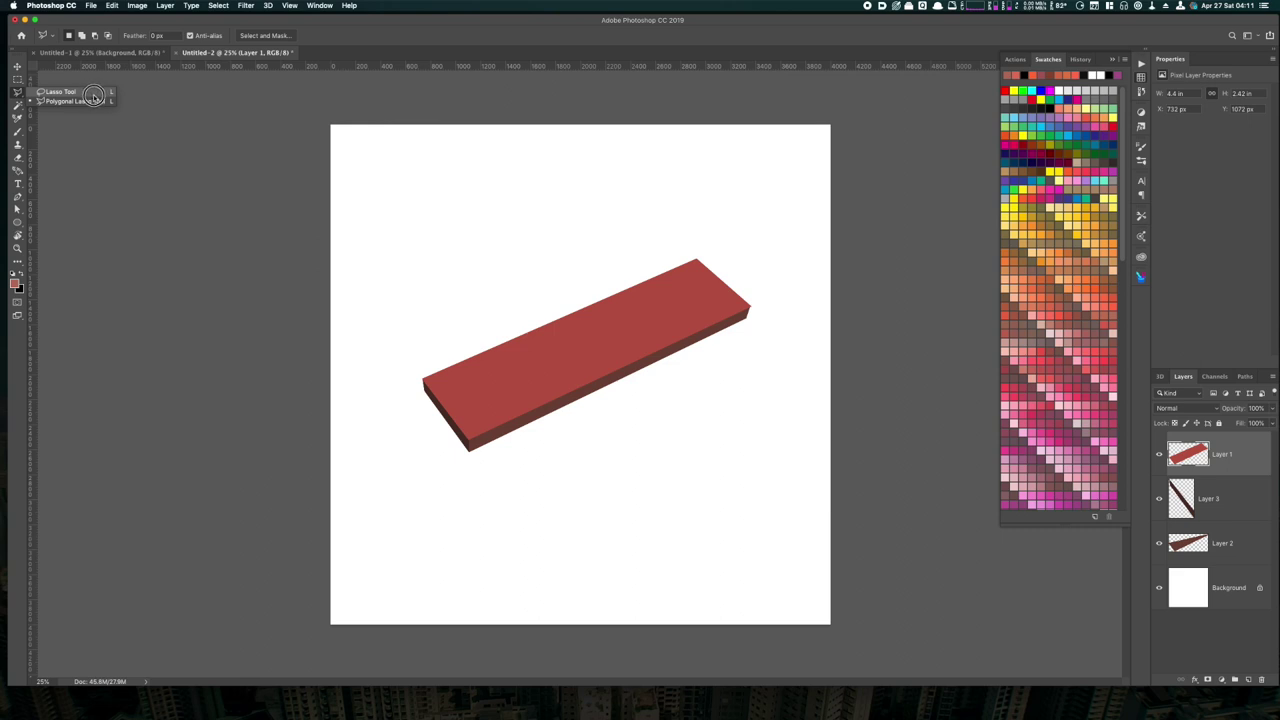
pyautogui.click(93, 95)
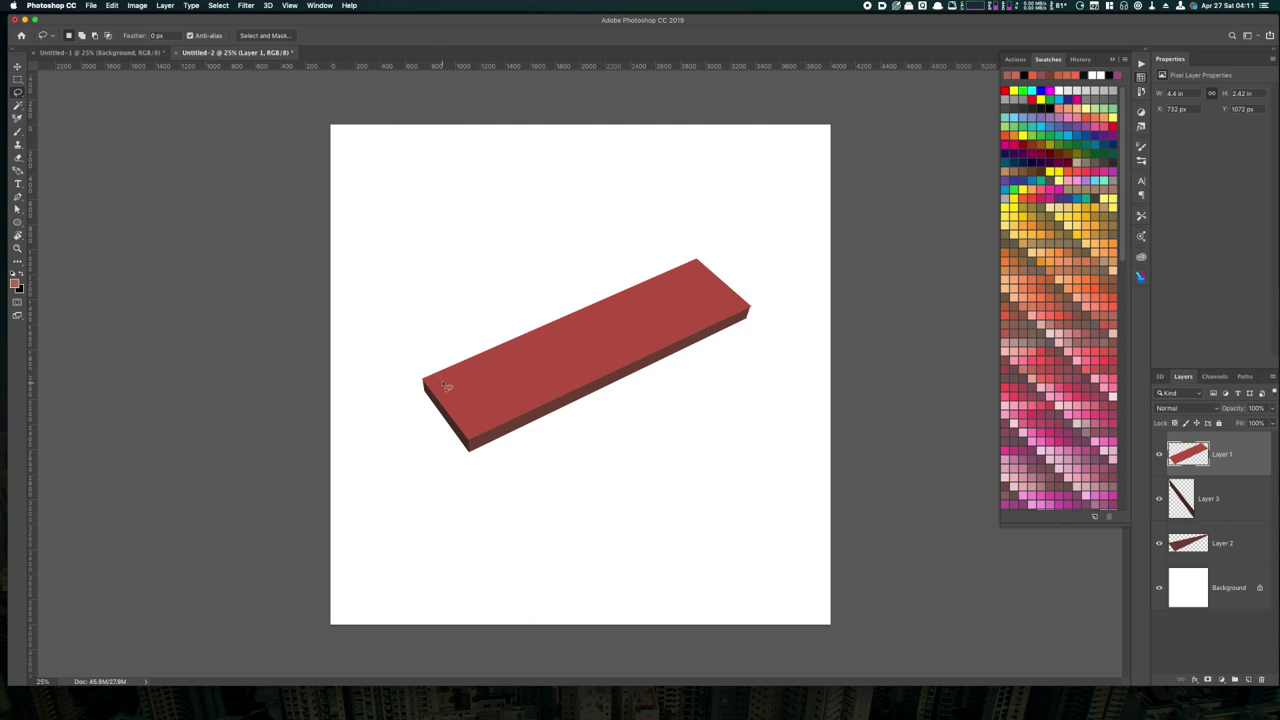
pyautogui.moveTo(437, 385)
pyautogui.mouseDown()
pyautogui.moveTo(571, 323)
pyautogui.moveTo(457, 377)
pyautogui.mouseUp()
pyautogui.moveTo(688, 300)
pyautogui.mouseDown()
pyautogui.moveTo(451, 427)
pyautogui.moveTo(733, 313)
pyautogui.moveTo(522, 383)
pyautogui.moveTo(754, 268)
pyautogui.moveTo(666, 296)
pyautogui.moveTo(738, 285)
pyautogui.moveTo(570, 391)
pyautogui.moveTo(595, 345)
pyautogui.moveTo(791, 277)
pyautogui.moveTo(481, 434)
pyautogui.moveTo(615, 373)
pyautogui.mouseUp()
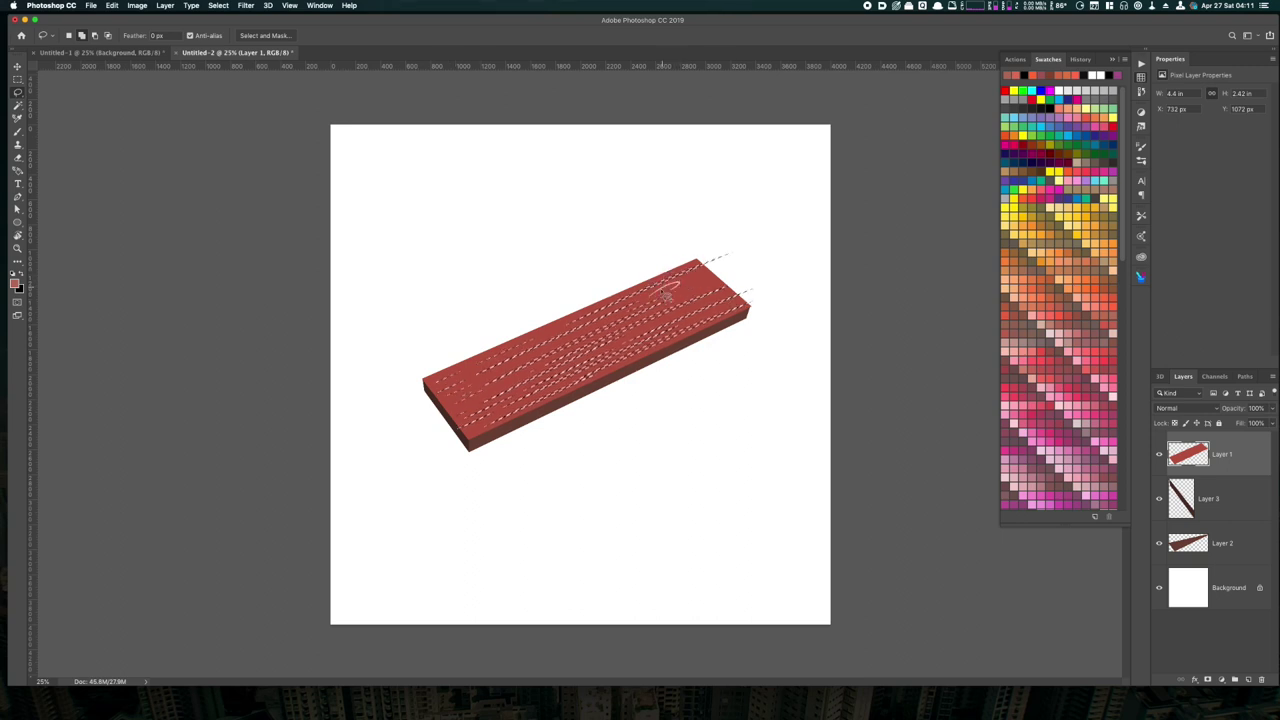
pyautogui.moveTo(695, 295)
pyautogui.mouseDown()
pyautogui.moveTo(728, 274)
pyautogui.moveTo(737, 283)
pyautogui.mouseUp()
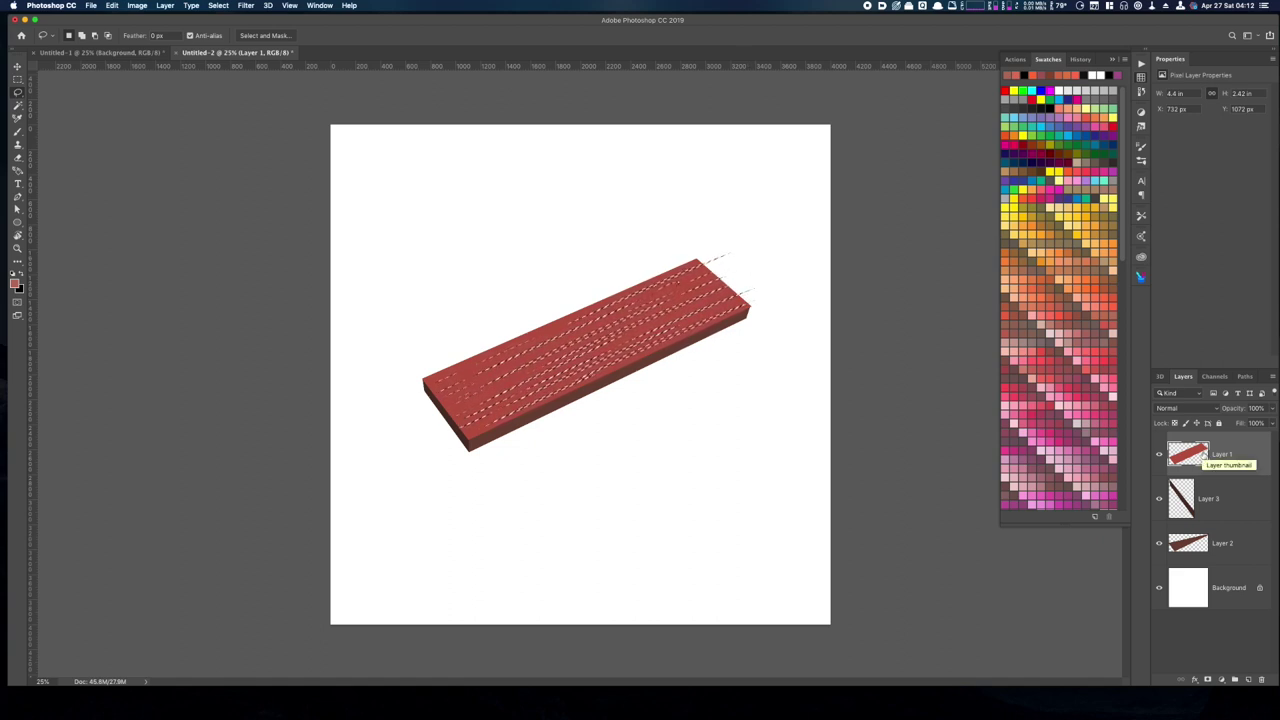
# Step: Copy the grain strips to a new Layer 4 and darken them to Hue/Saturation Lightness -23
pyautogui.press('super+j')
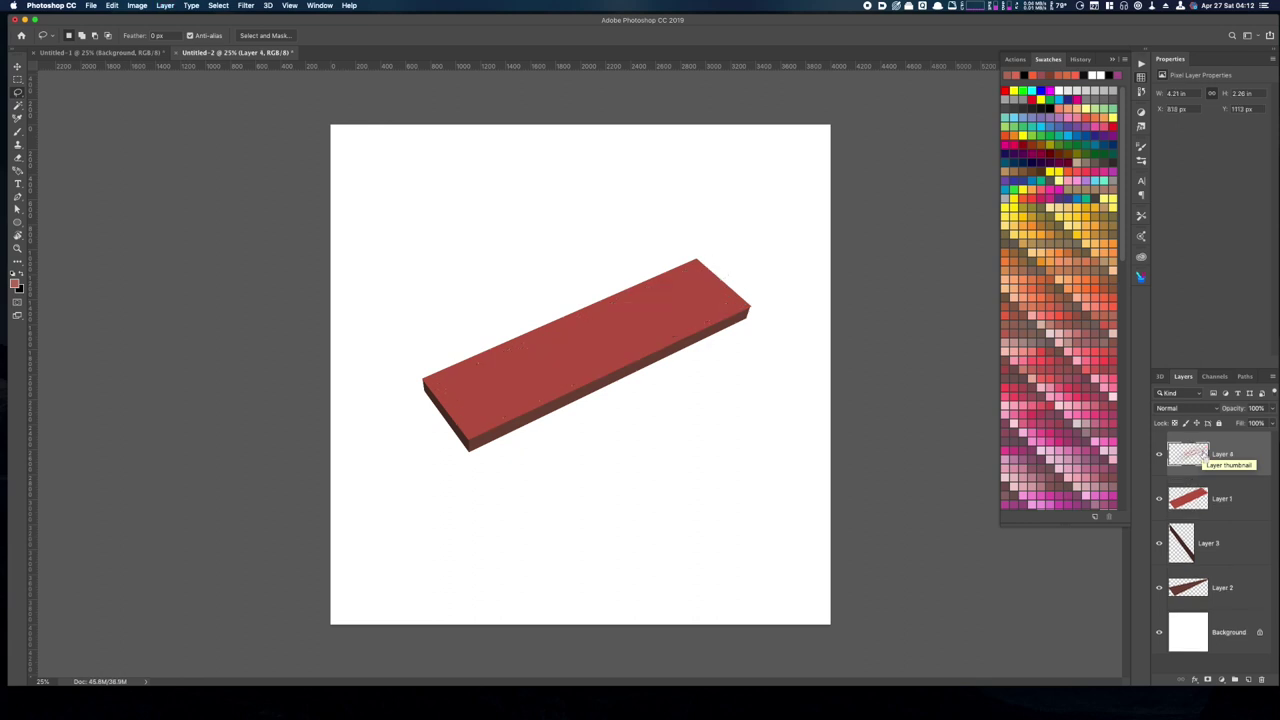
pyautogui.press('super+u')
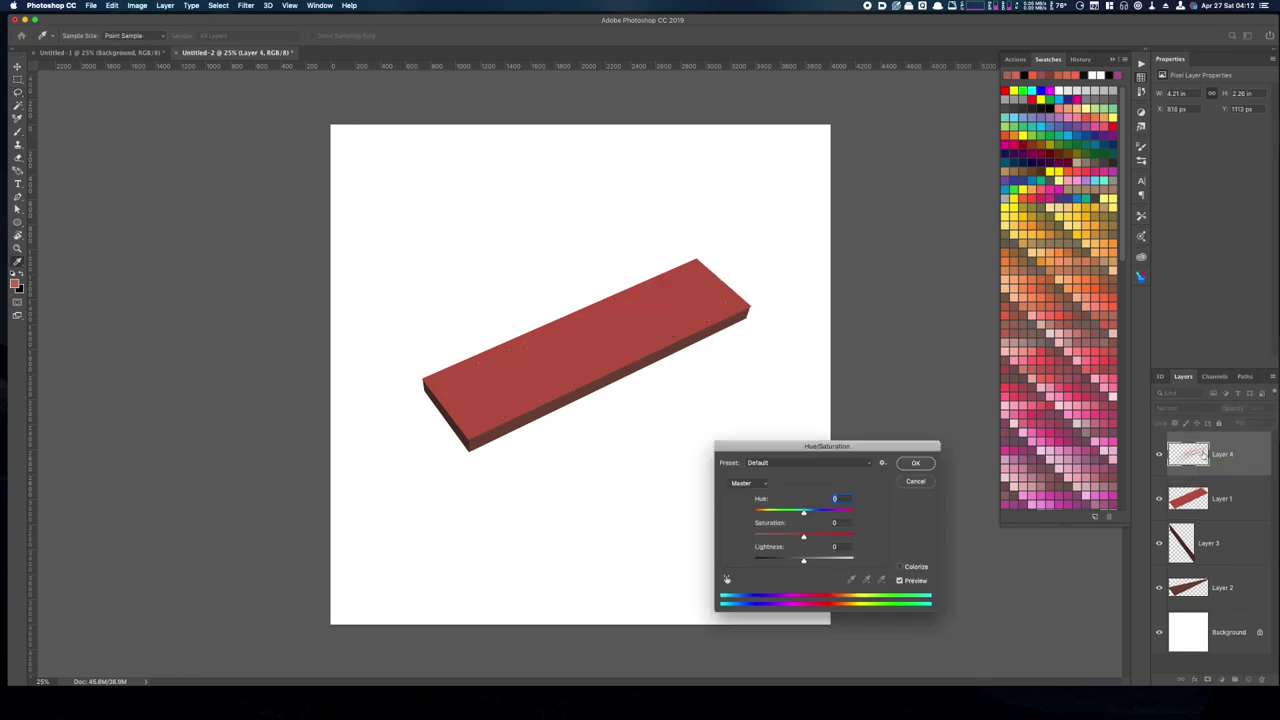
pyautogui.moveTo(803, 559); pyautogui.dragTo(790, 564)
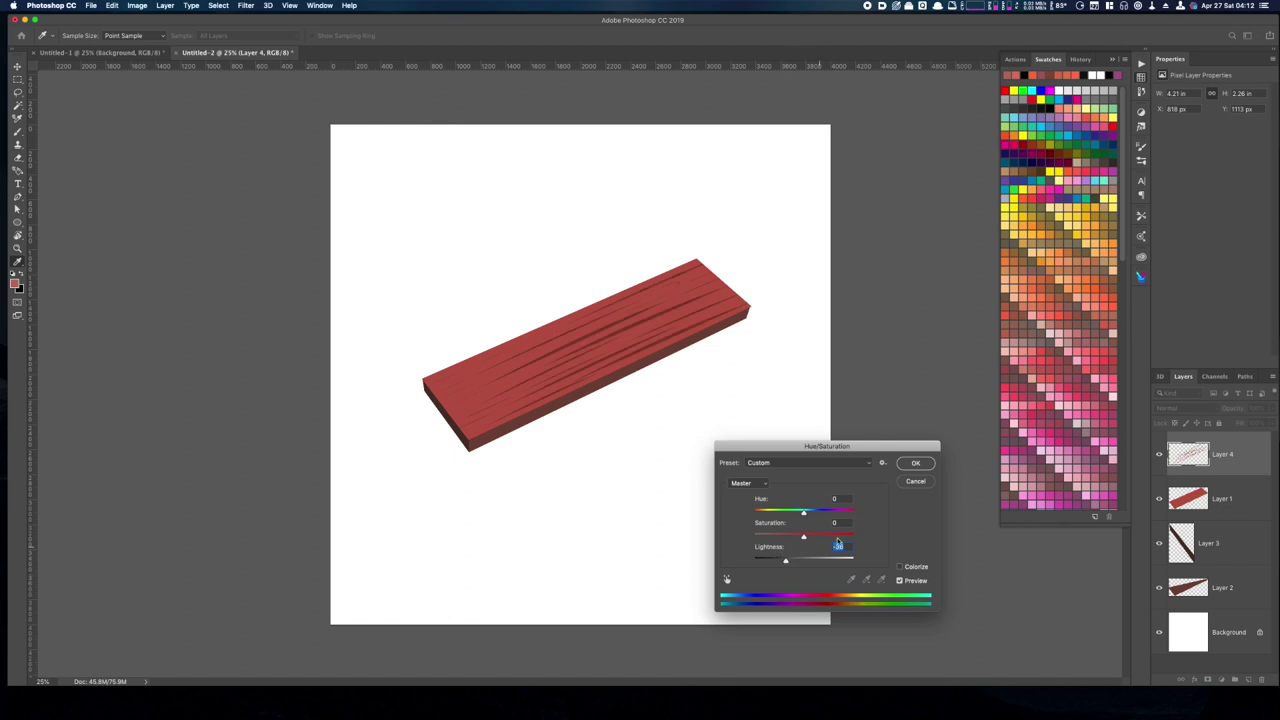
pyautogui.click(912, 463)
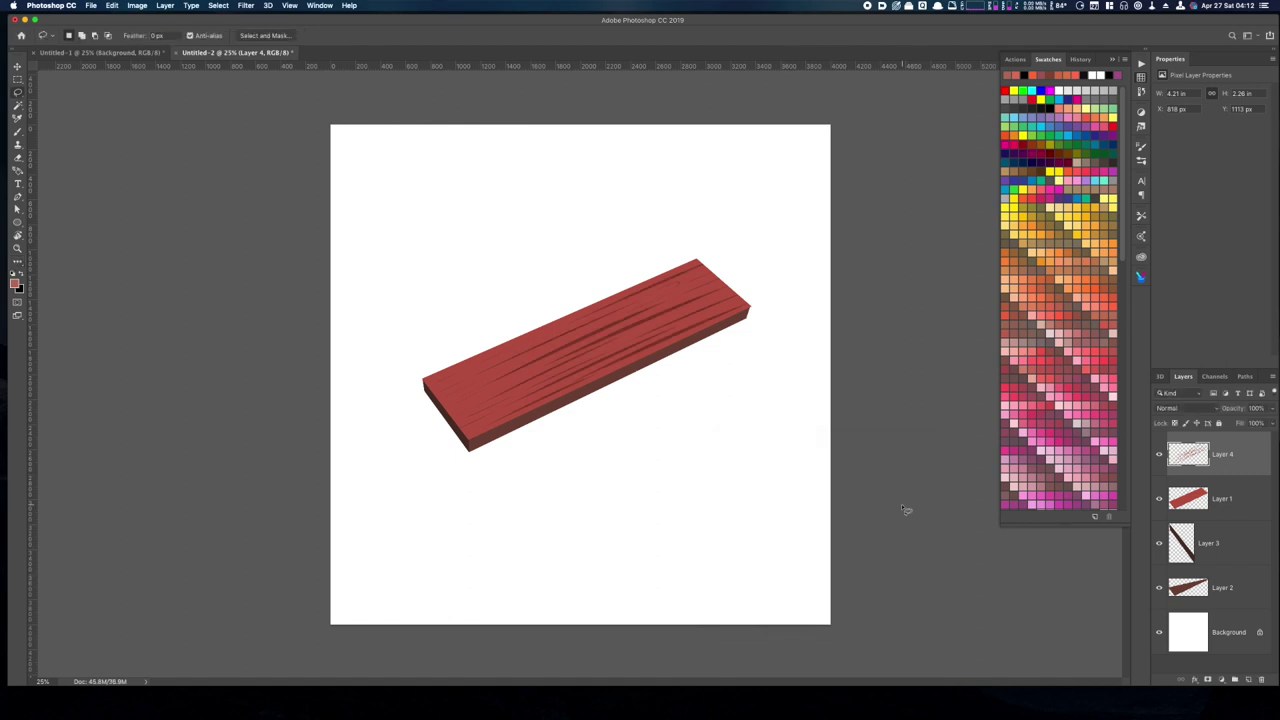
pyautogui.click(1219, 499)
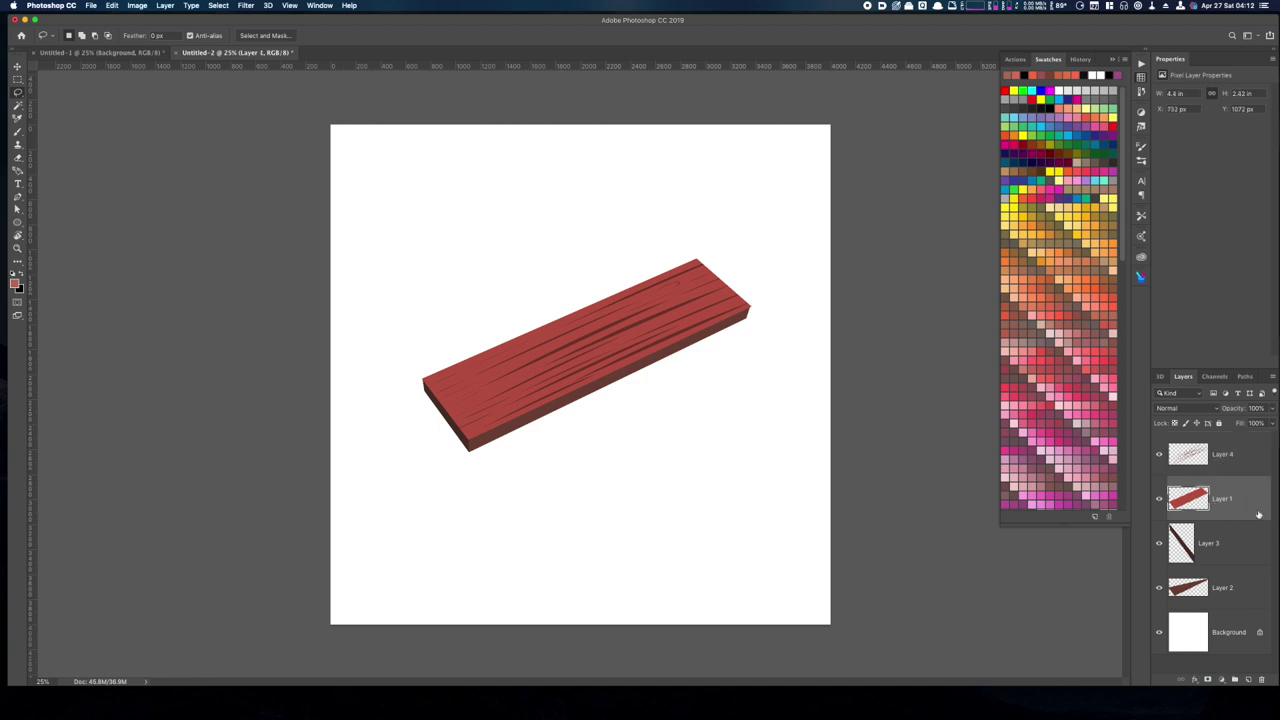
# Step: Outline a wedge at the plank's right end with the Polygonal Lasso and delete it
pyautogui.click(19, 93)
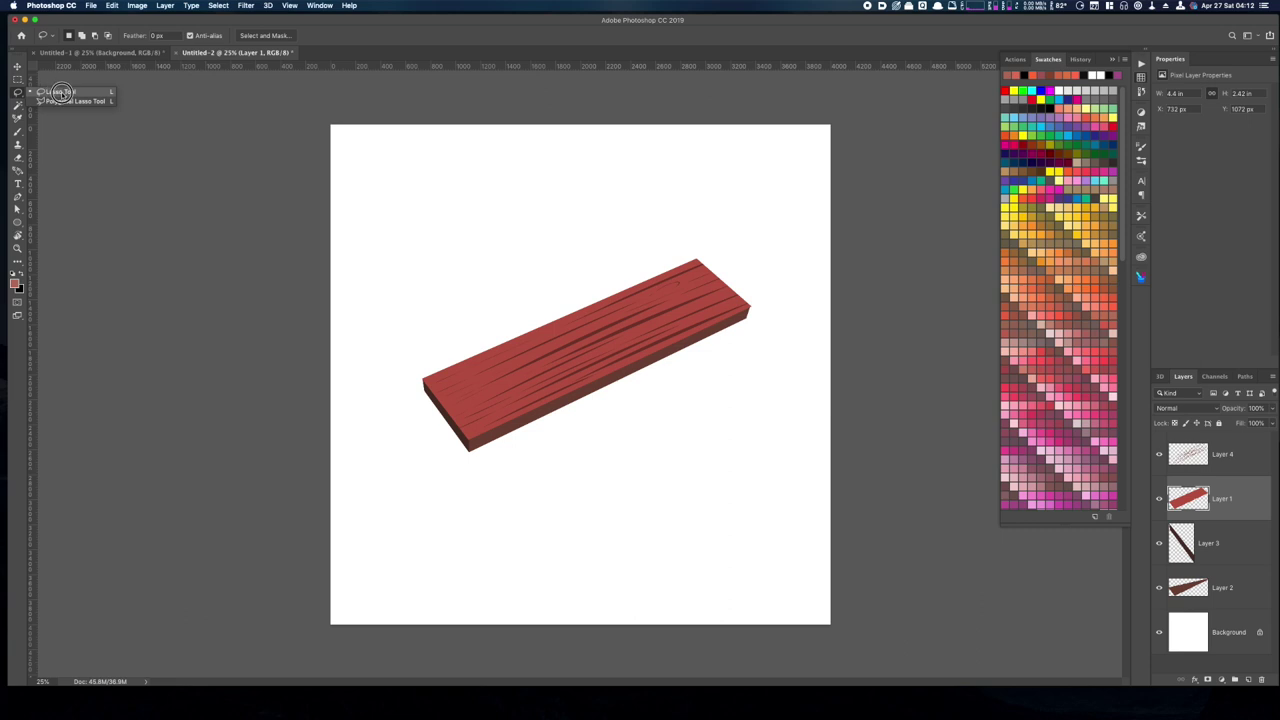
pyautogui.click(70, 103)
pyautogui.click(726, 277)
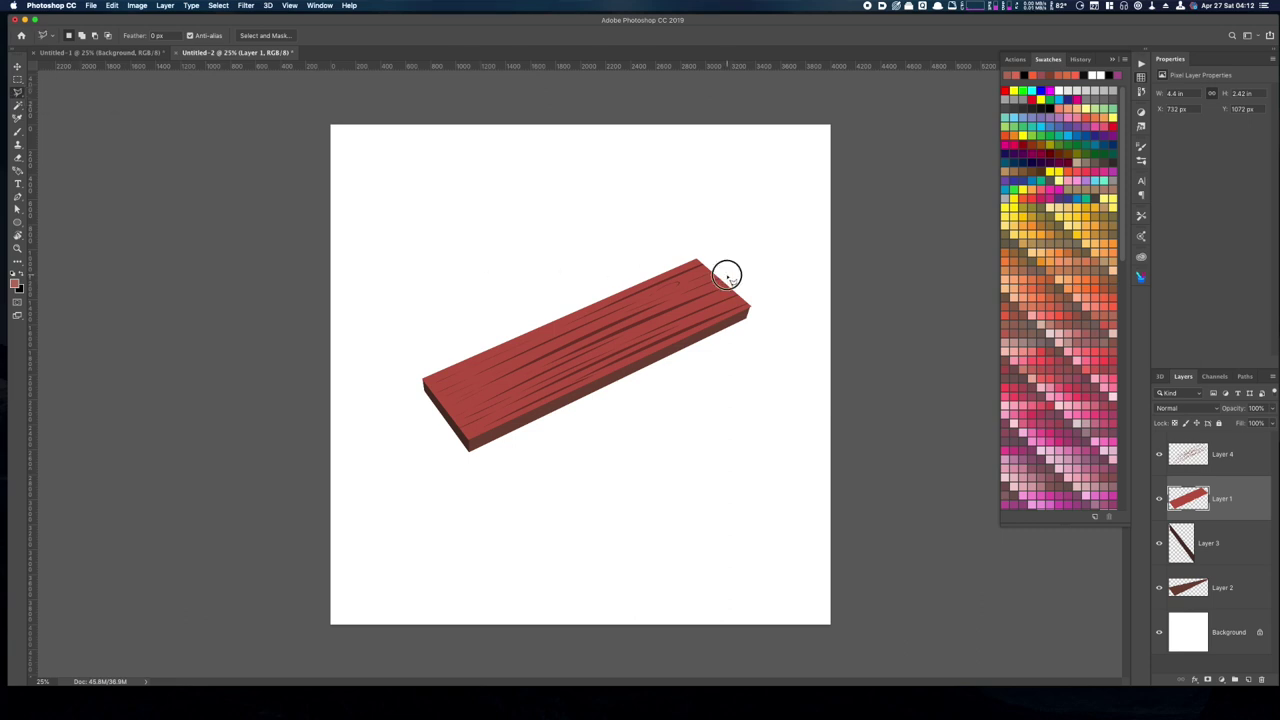
pyautogui.click(697, 290)
pyautogui.click(727, 278)
pyautogui.press('Delete')
# Step: Add Layer 5 above Layer 3 and fill the notch's inner wall with the sampled dark side colour
pyautogui.click(1211, 545)
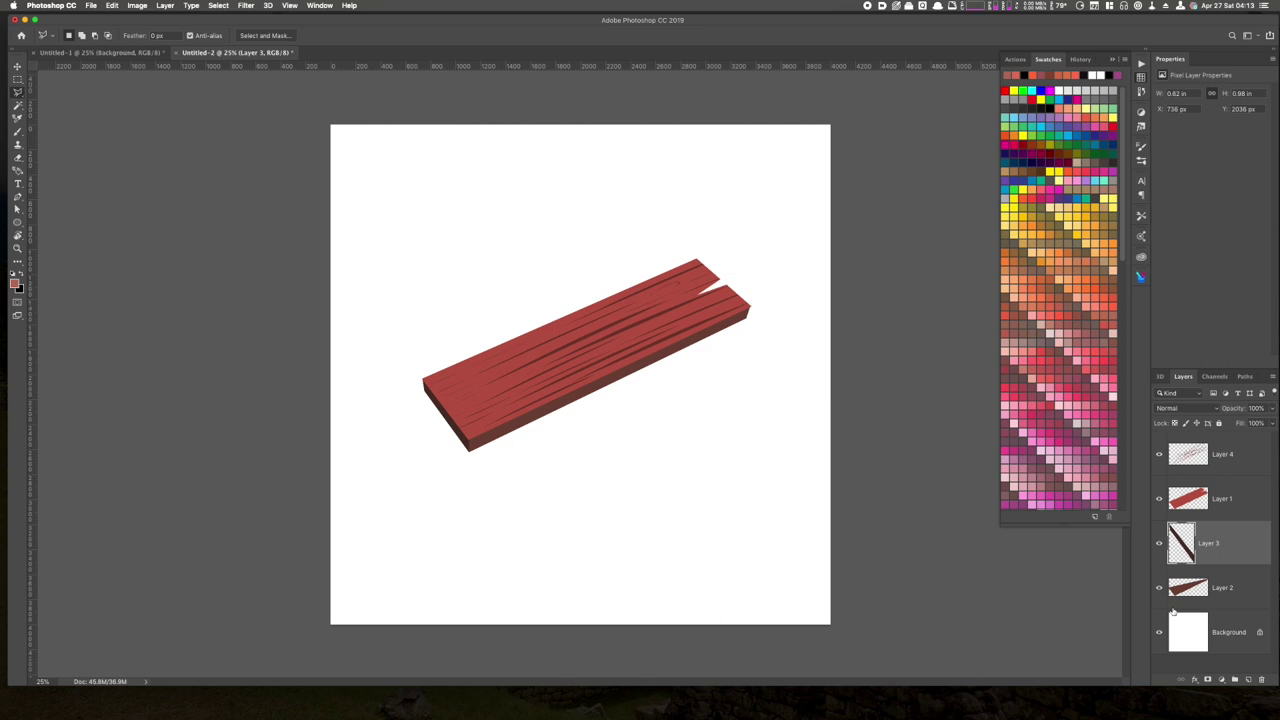
pyautogui.press('super+shift+n')
pyautogui.press('Return')
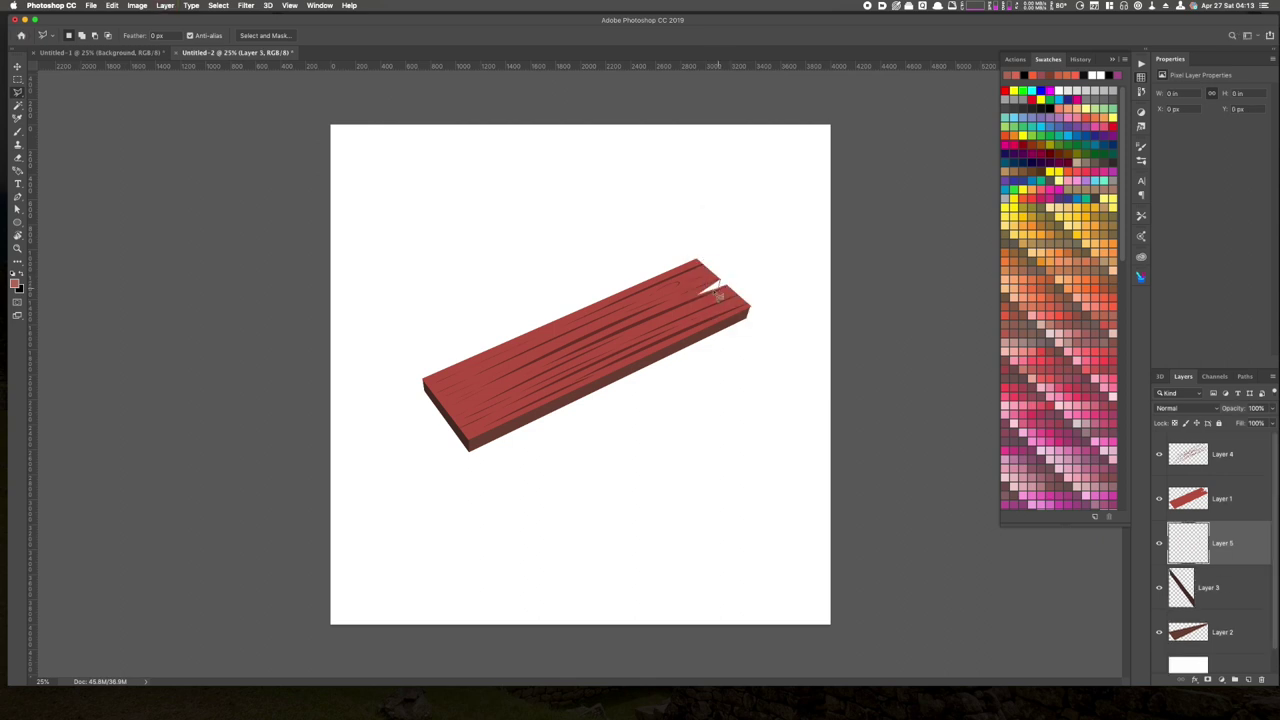
pyautogui.moveTo(717, 295)
pyautogui.mouseDown()
pyautogui.moveTo(700, 305)
pyautogui.moveTo(715, 283)
pyautogui.moveTo(724, 291)
pyautogui.mouseUp()
pyautogui.press('i')
pyautogui.click(658, 356)
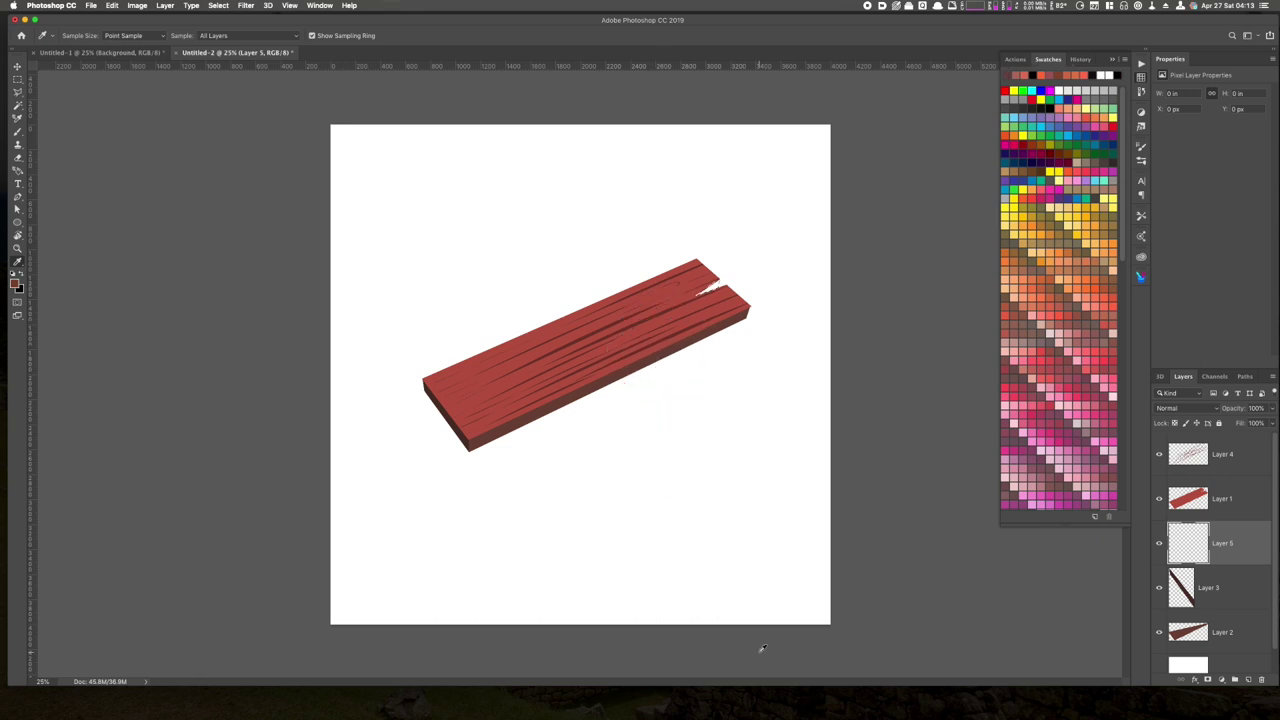
pyautogui.hotkey('alt', 'BackSpace')
pyautogui.hotkey('ctrl', 'd')
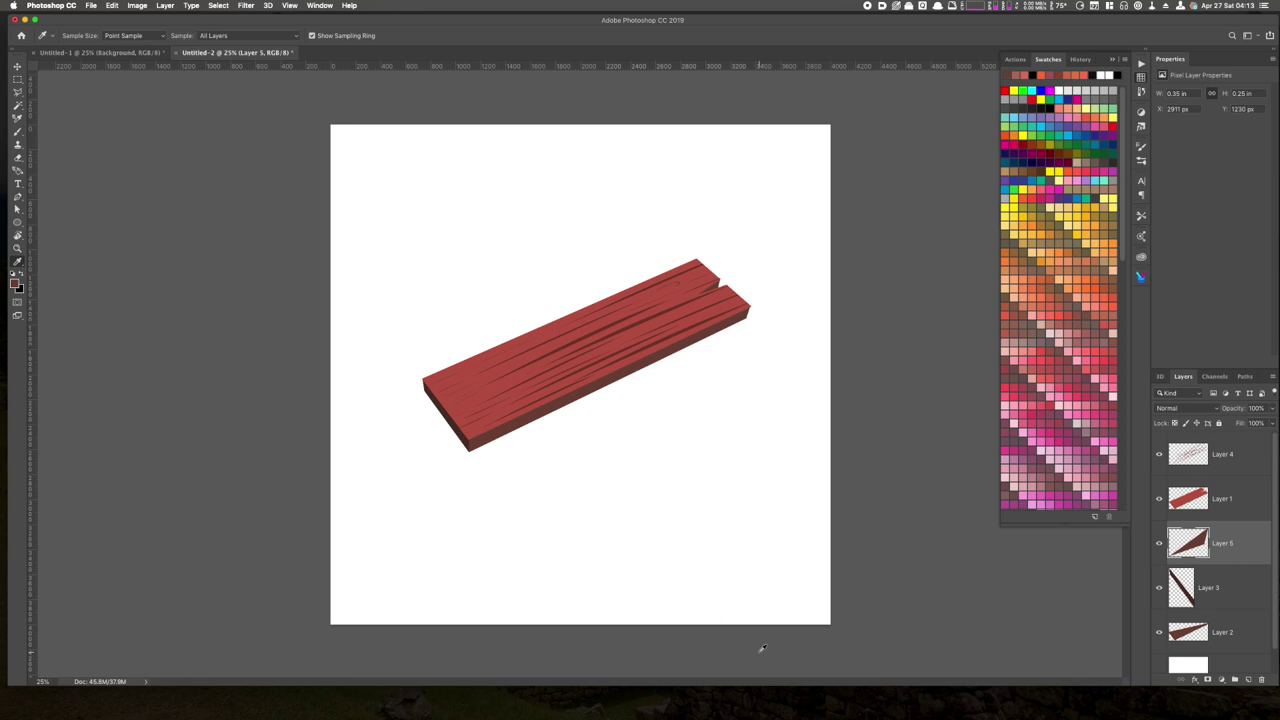
# Step: Add a Multiply Layer 6 above Layer 4 and load Layer 1's plank shape as a selection
pyautogui.click(1218, 472)
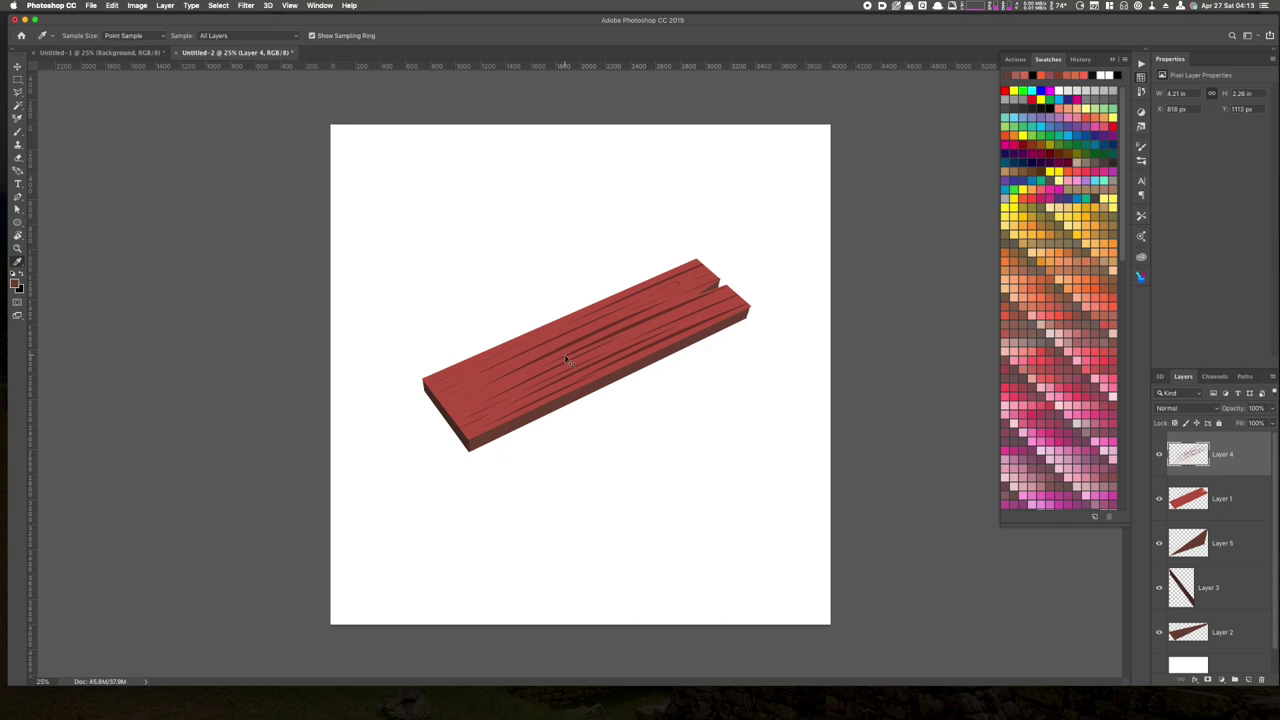
pyautogui.press('super+shift+n')
pyautogui.press('Return')
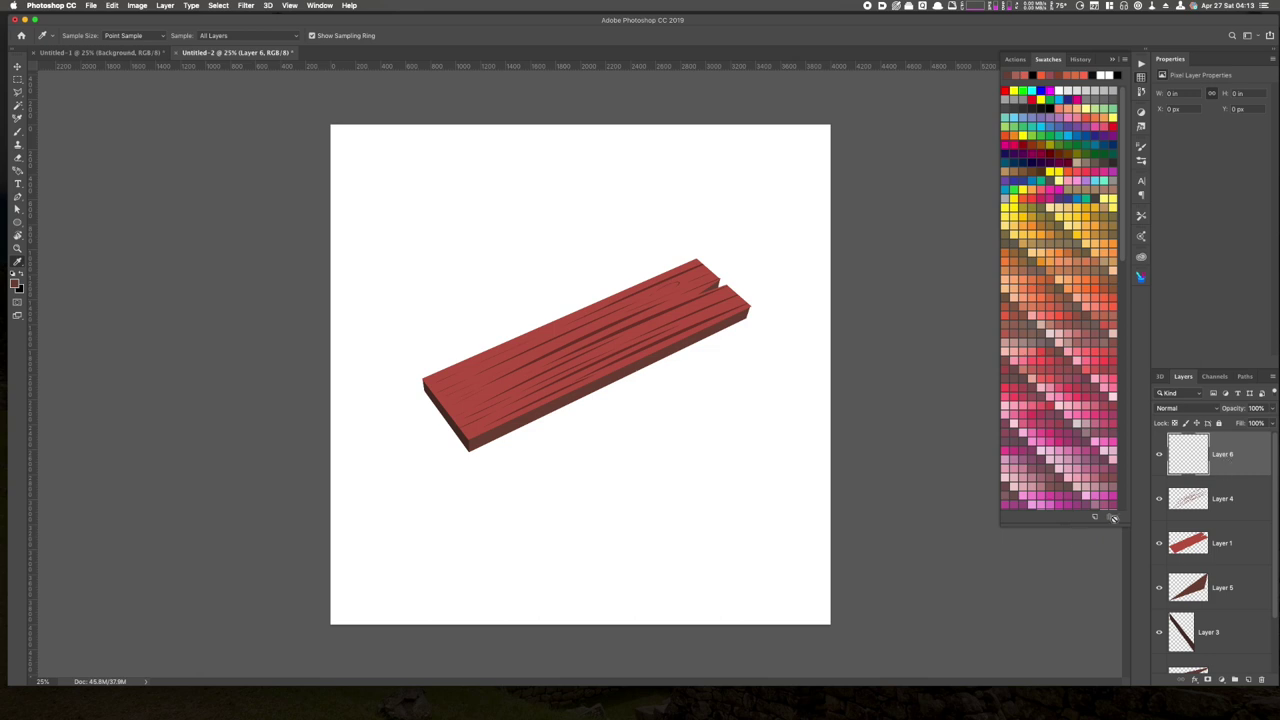
pyautogui.click(1182, 410)
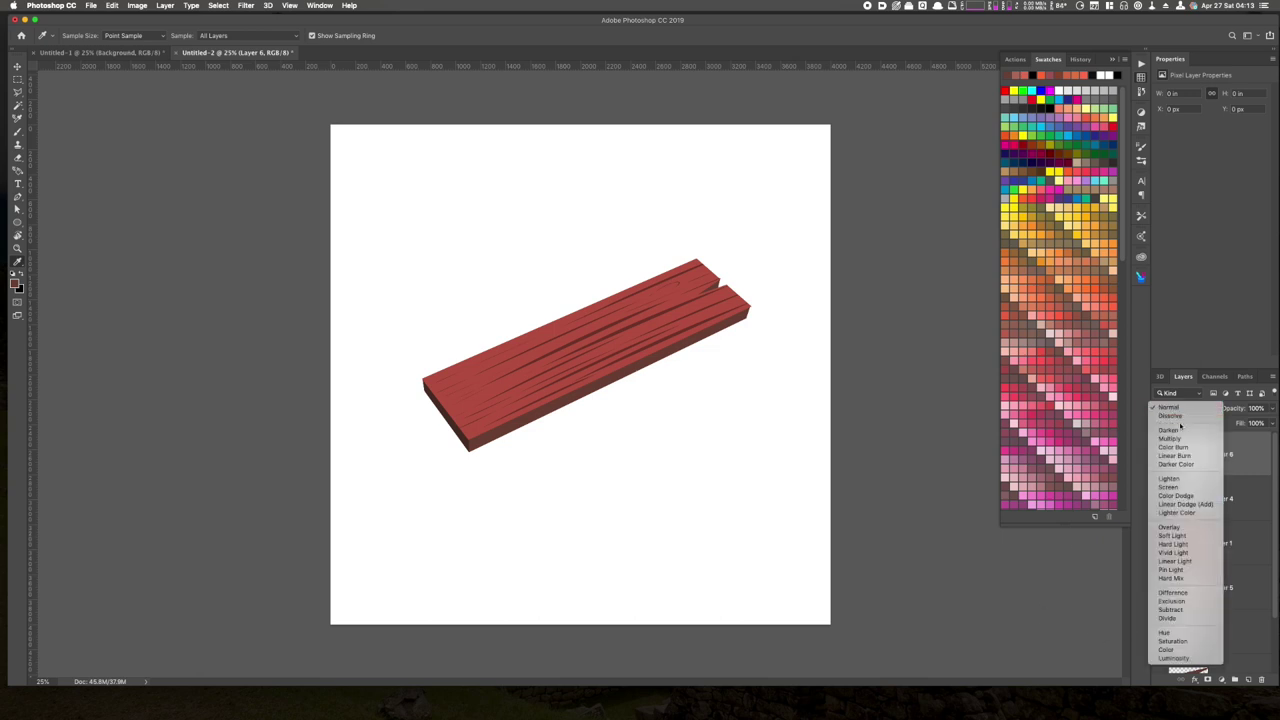
pyautogui.click(1181, 440)
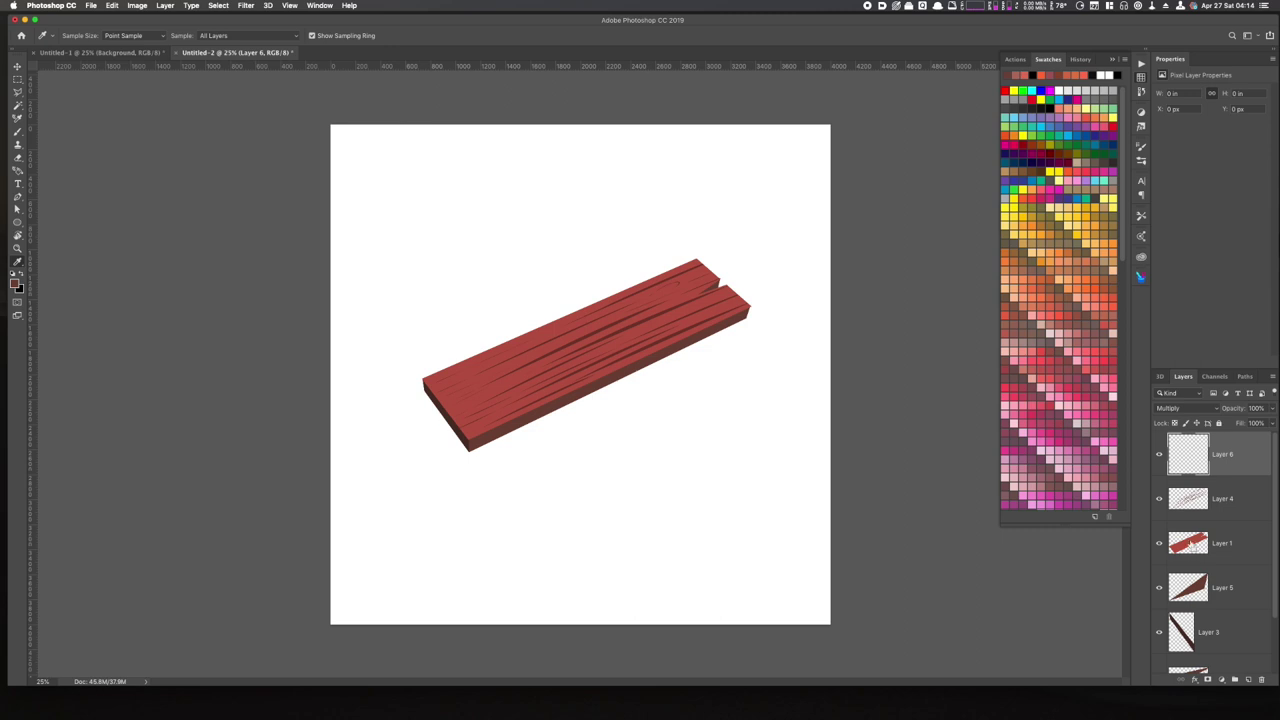
pyautogui.keyDown('super'); pyautogui.click(1190, 545); pyautogui.keyUp('super')
# Step: Brush soft dark shading over the plank's left and top-right ends with a soft round brush
pyautogui.press('b')
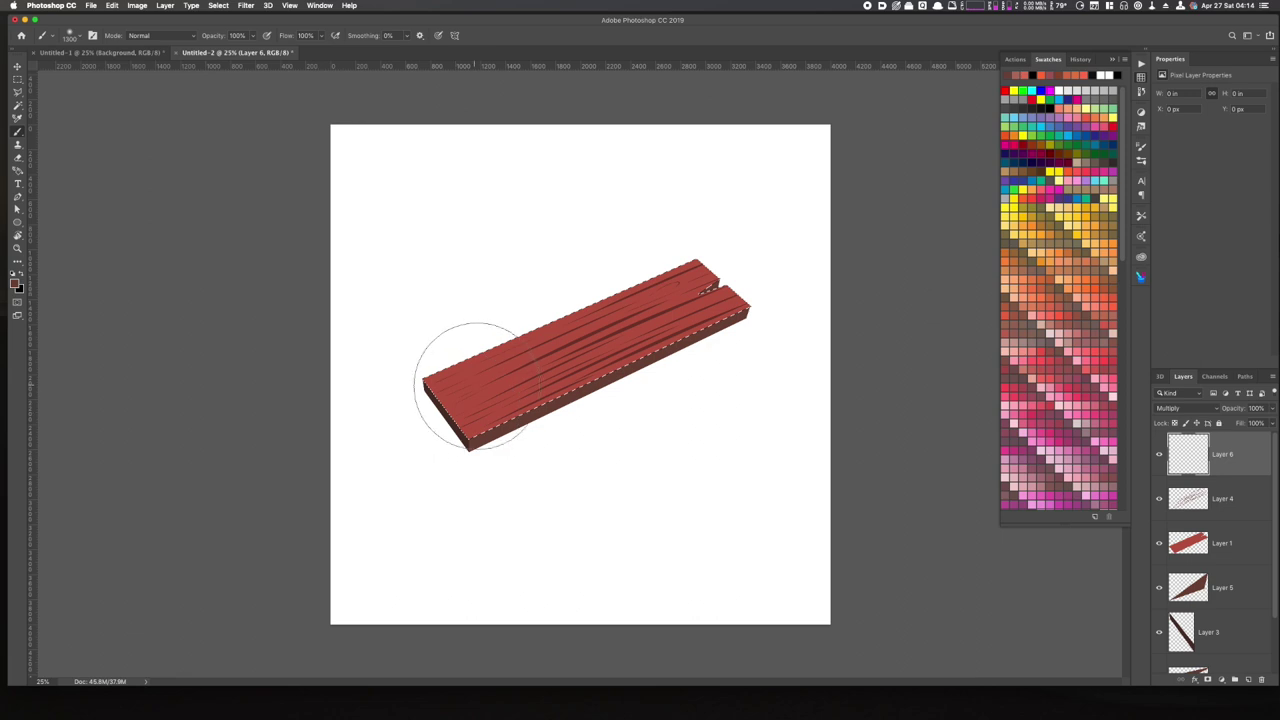
pyautogui.click(78, 38)
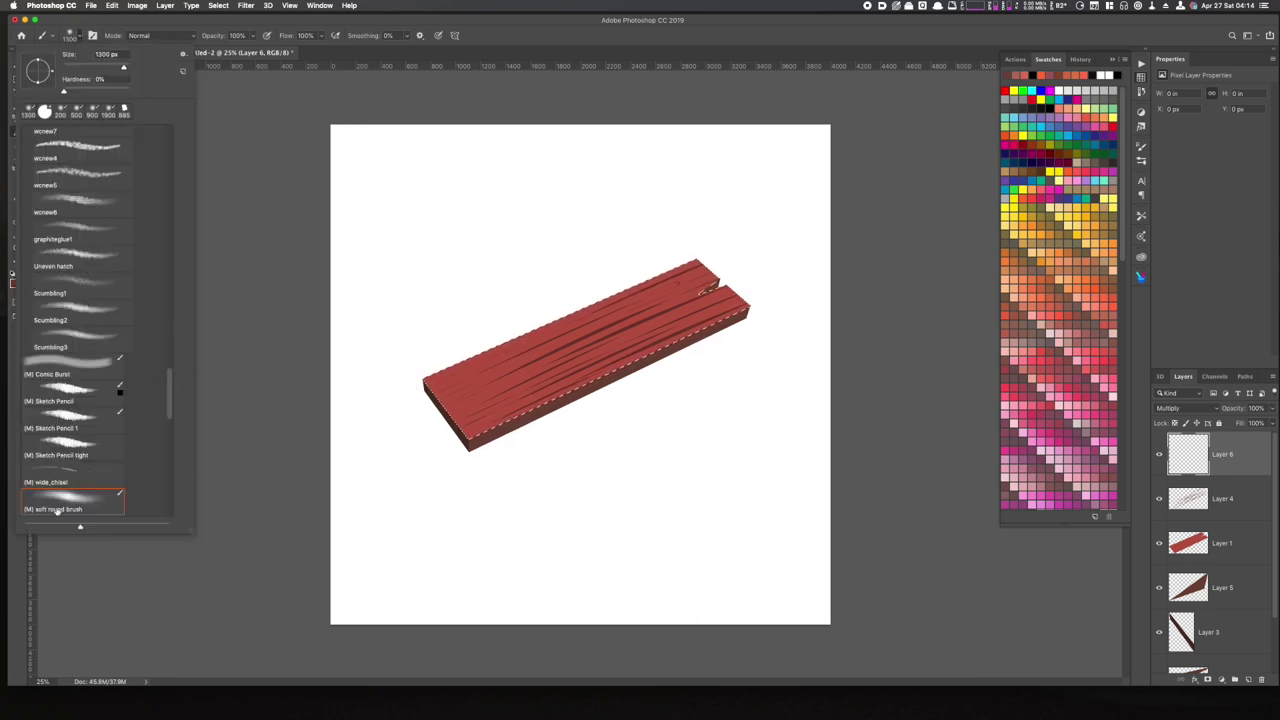
pyautogui.moveTo(170, 395); pyautogui.dragTo(179, 116)
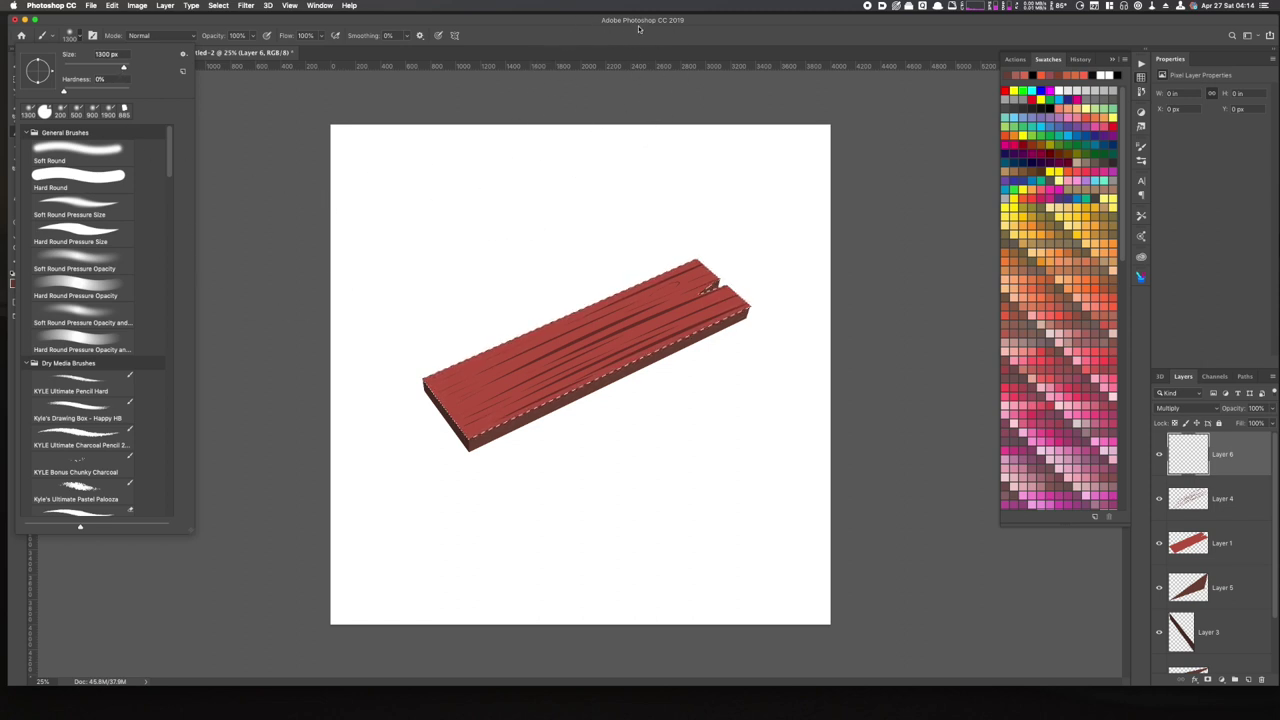
pyautogui.click(594, 90)
pyautogui.moveTo(443, 409)
pyautogui.mouseDown()
pyautogui.moveTo(450, 360)
pyautogui.moveTo(447, 447)
pyautogui.moveTo(517, 444)
pyautogui.moveTo(443, 430)
pyautogui.moveTo(507, 436)
pyautogui.moveTo(467, 438)
pyautogui.moveTo(469, 452)
pyautogui.moveTo(400, 403)
pyautogui.mouseUp()
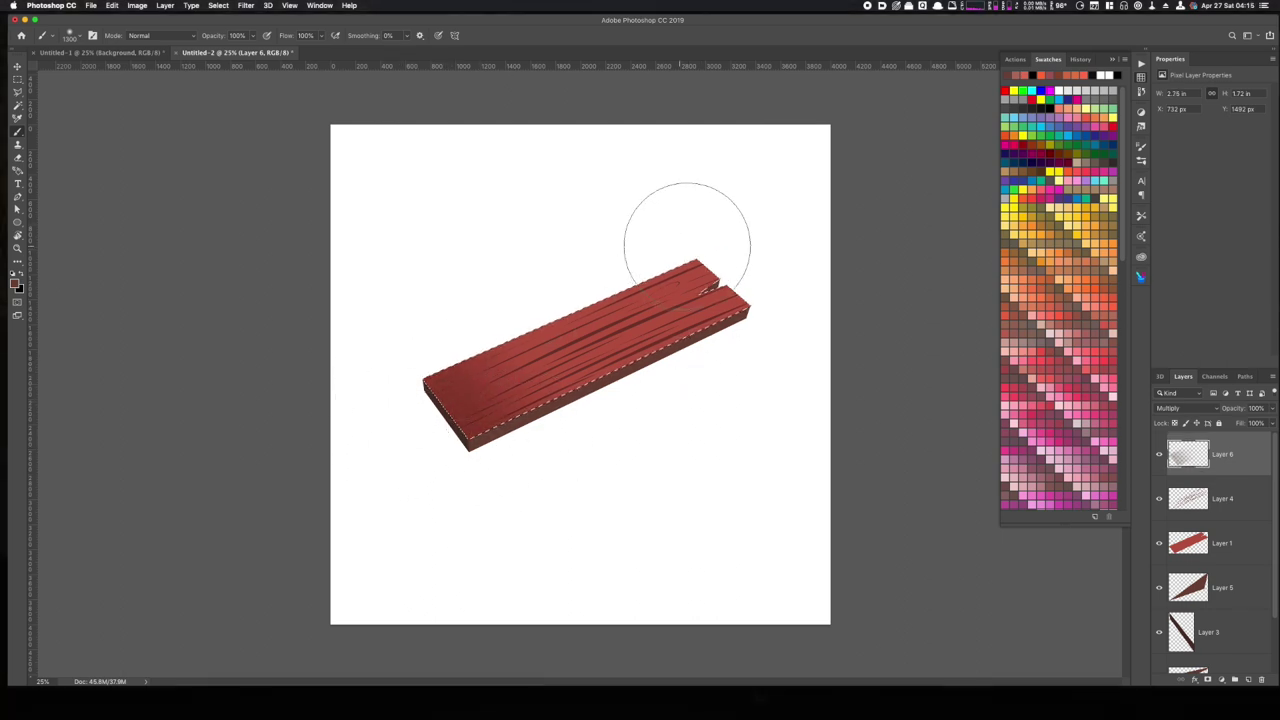
pyautogui.moveTo(686, 229)
pyautogui.mouseDown()
pyautogui.moveTo(749, 278)
pyautogui.moveTo(741, 338)
pyautogui.moveTo(752, 274)
pyautogui.moveTo(719, 246)
pyautogui.moveTo(768, 287)
pyautogui.moveTo(705, 242)
pyautogui.moveTo(780, 346)
pyautogui.mouseUp()
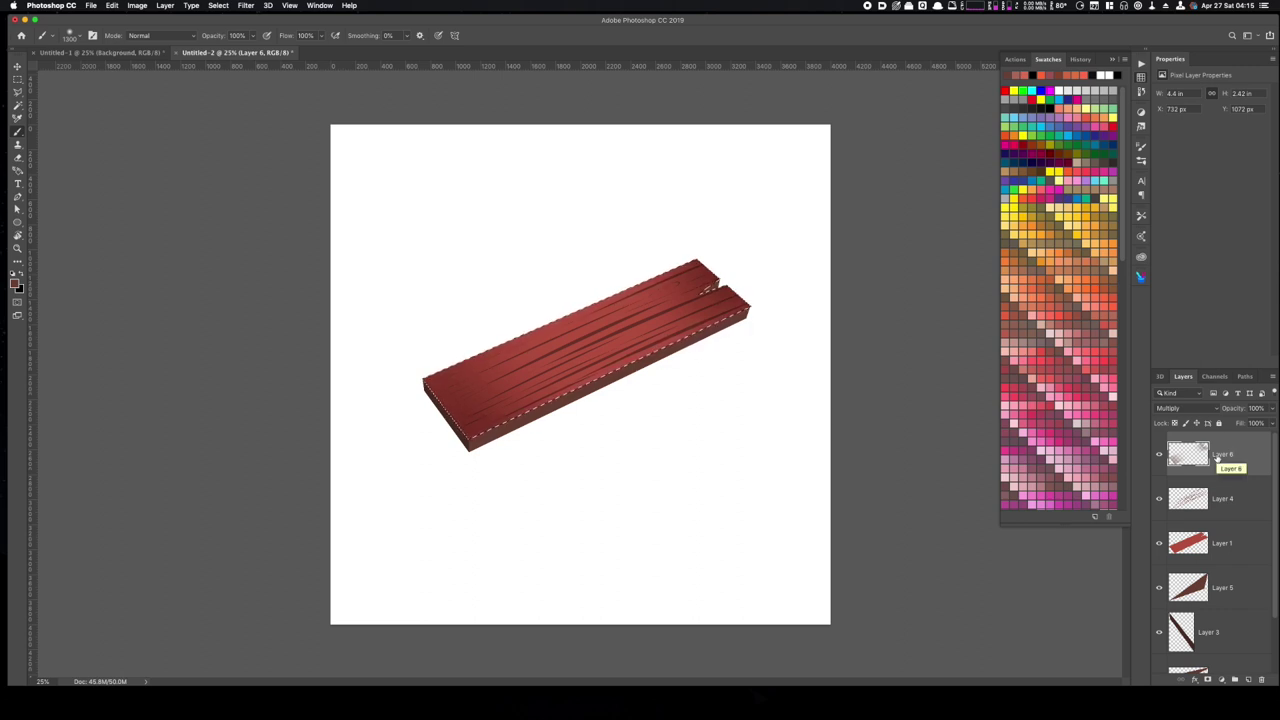
# Step: Add a Screen-mode Layer 7, brush a red-orange highlight across the plank's middle, and deselect
pyautogui.press('super+shift+n')
pyautogui.press('Return')
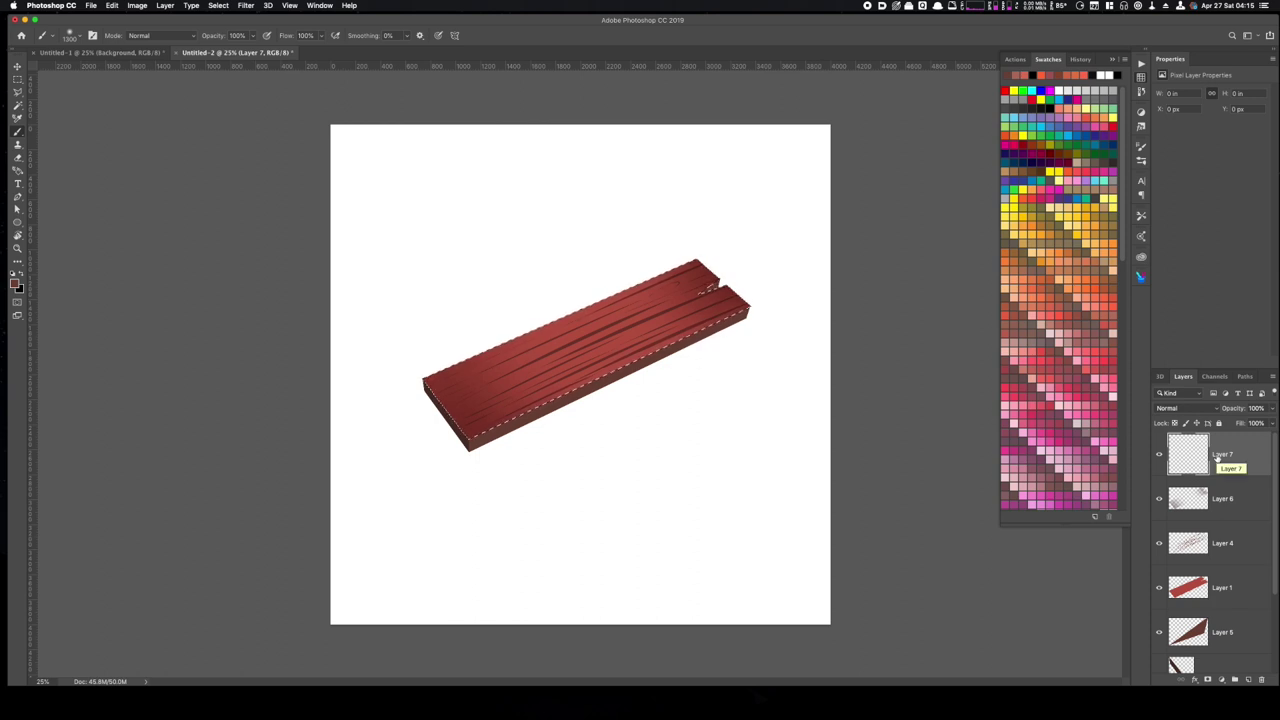
pyautogui.click(1189, 412)
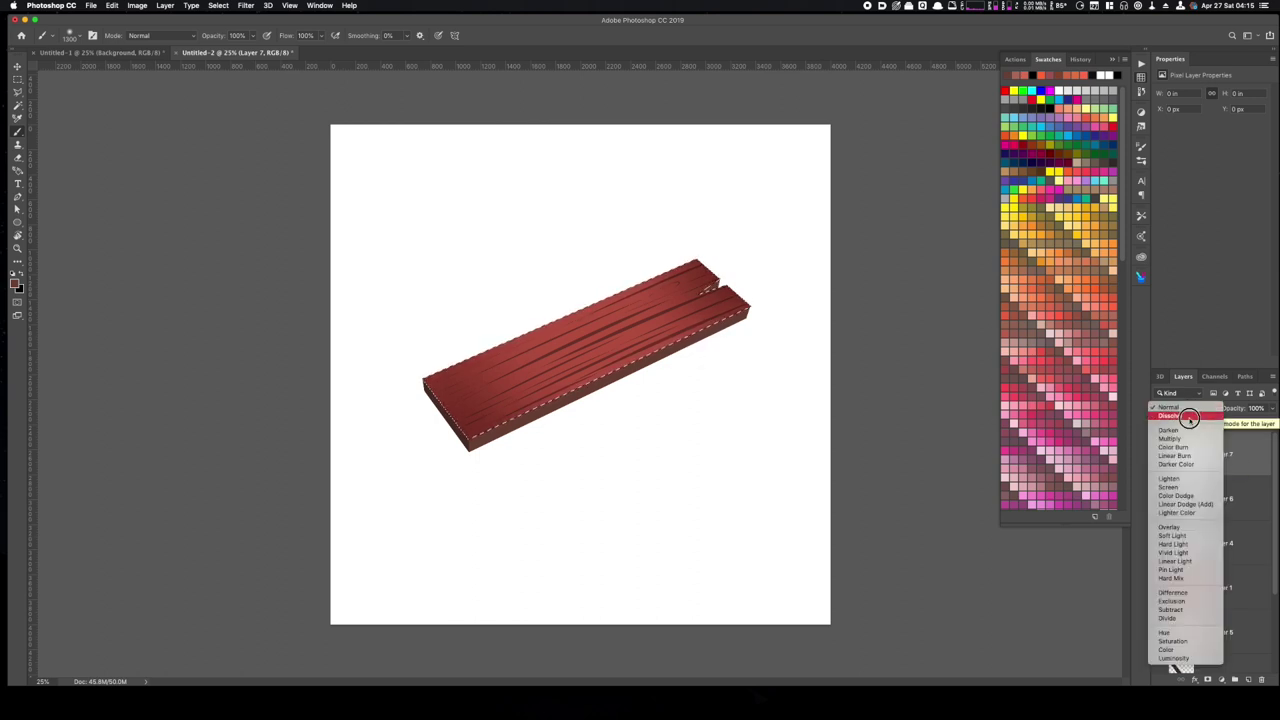
pyautogui.click(1174, 486)
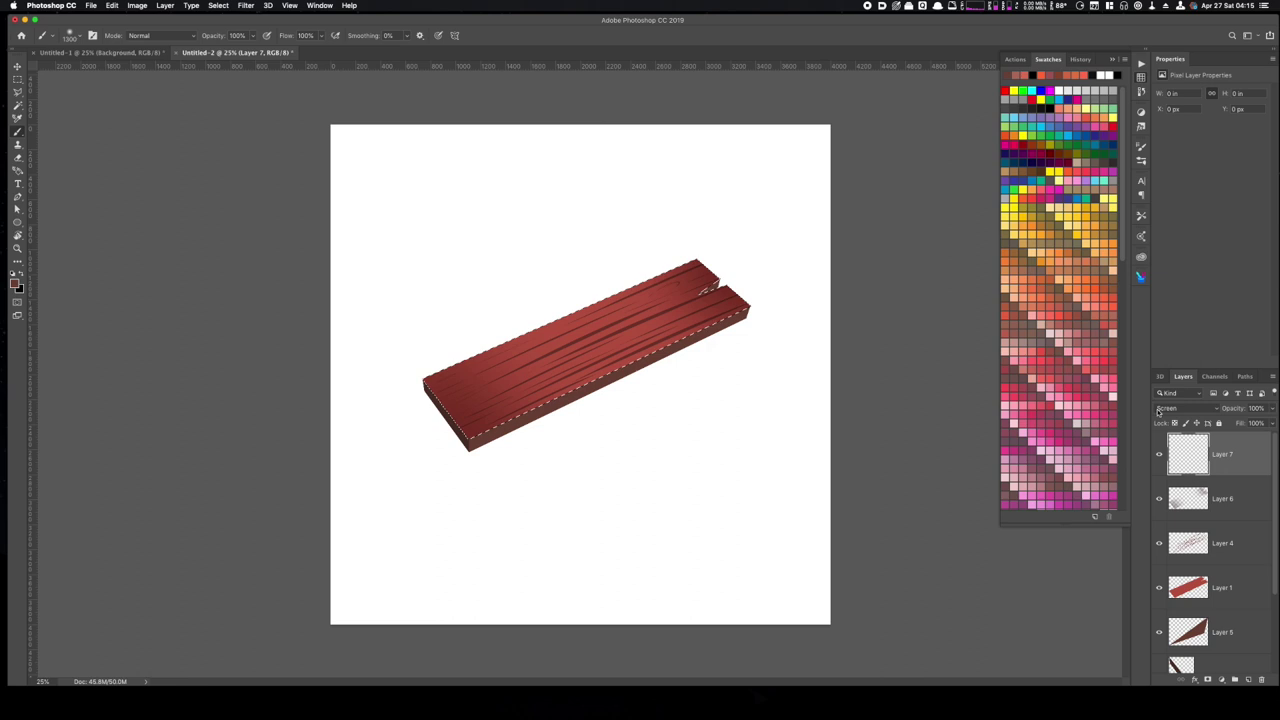
pyautogui.click(1062, 312)
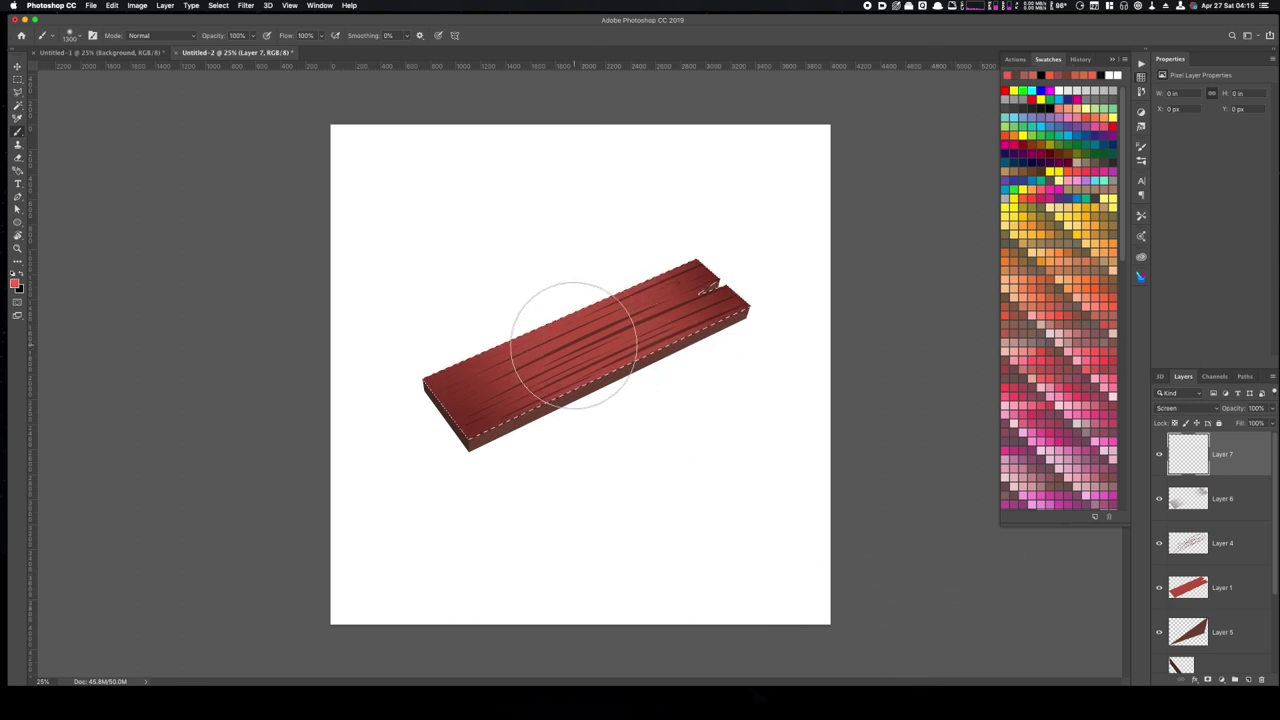
pyautogui.moveTo(573, 344)
pyautogui.mouseDown()
pyautogui.moveTo(615, 330)
pyautogui.moveTo(521, 373)
pyautogui.moveTo(620, 333)
pyautogui.mouseUp()
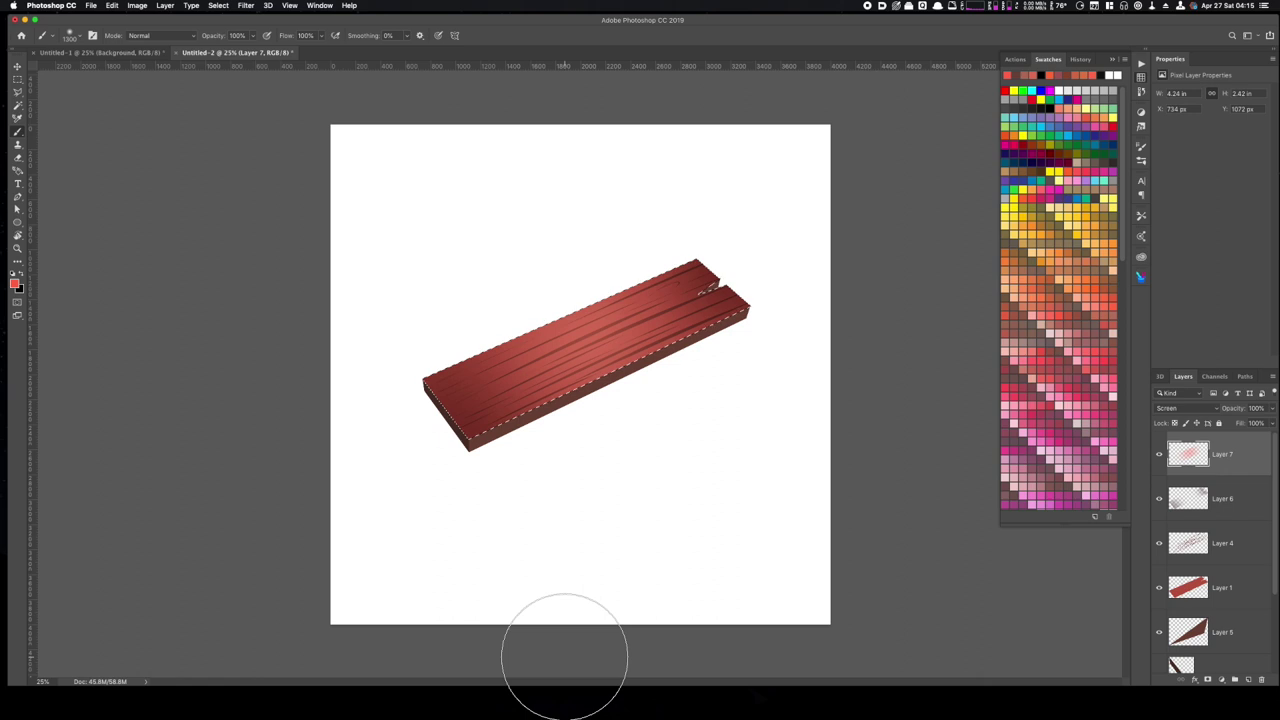
pyautogui.hotkey('ctrl', 'd')
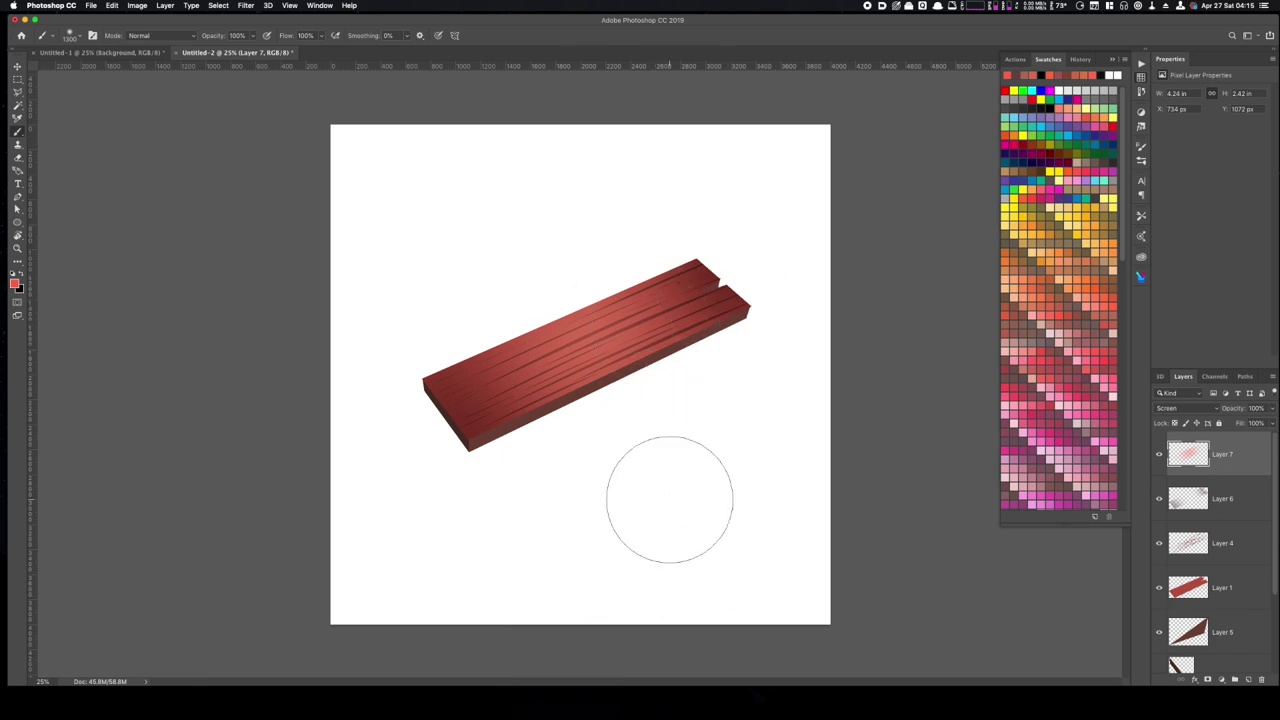
# Step: Select Layer 5 and darken it to Hue/Saturation Lightness -28
pyautogui.press('v')
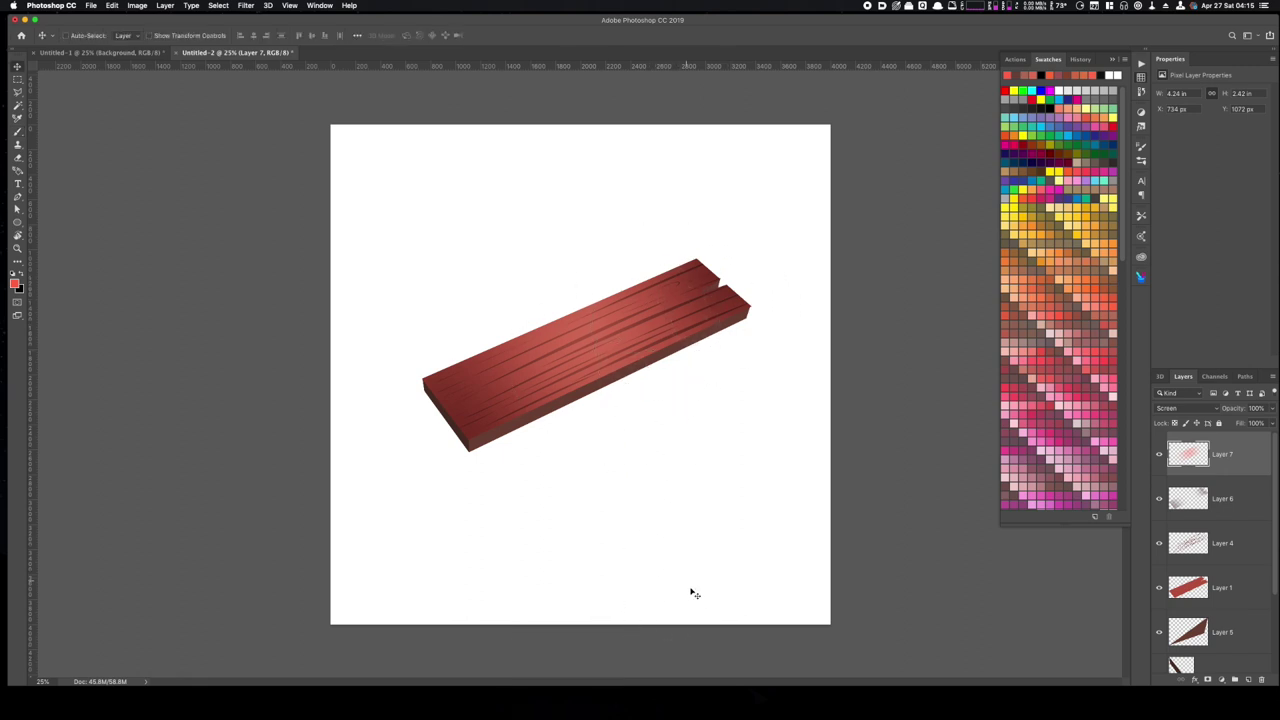
pyautogui.click(1160, 634)
pyautogui.click(1160, 636)
pyautogui.click(1196, 636)
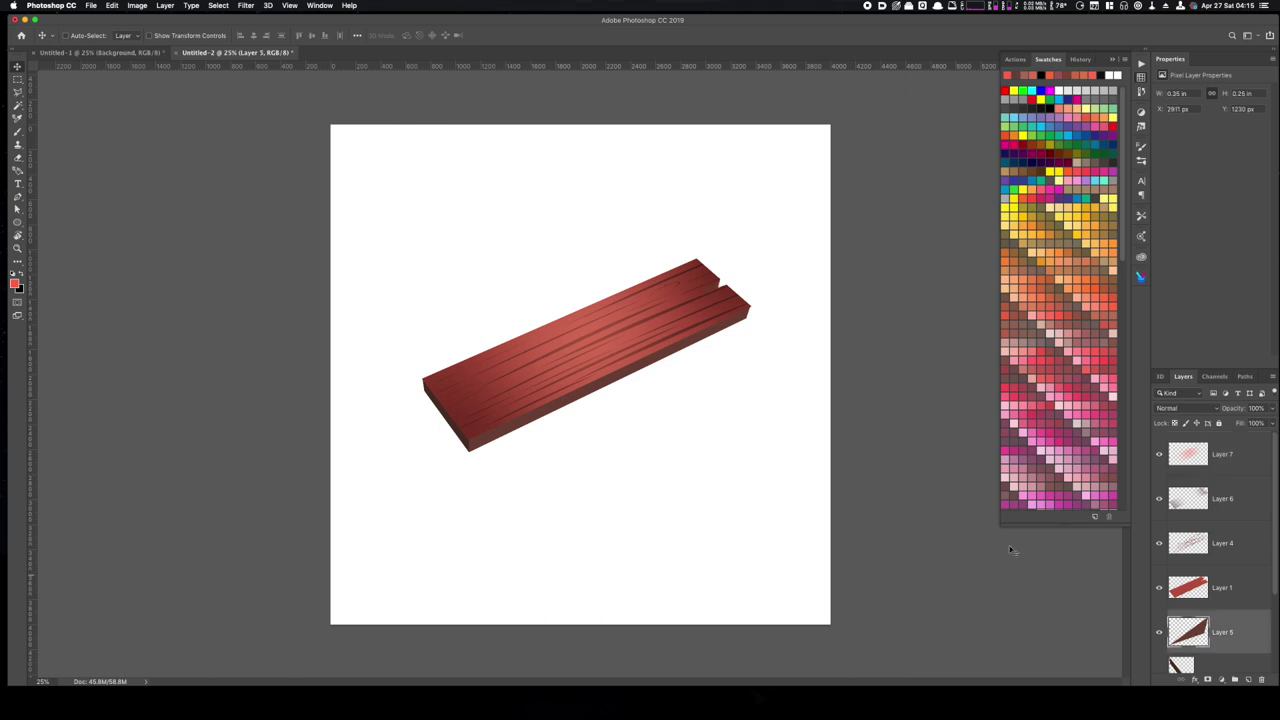
pyautogui.press('super')
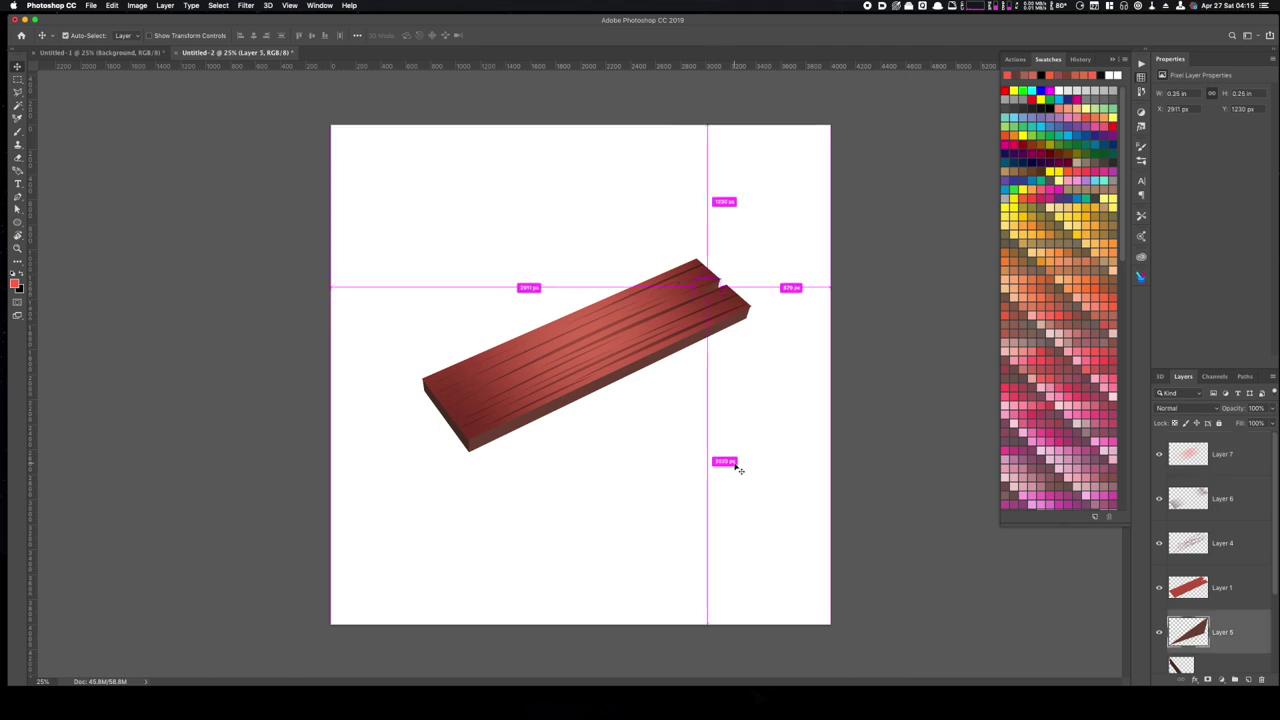
pyautogui.press('super+u')
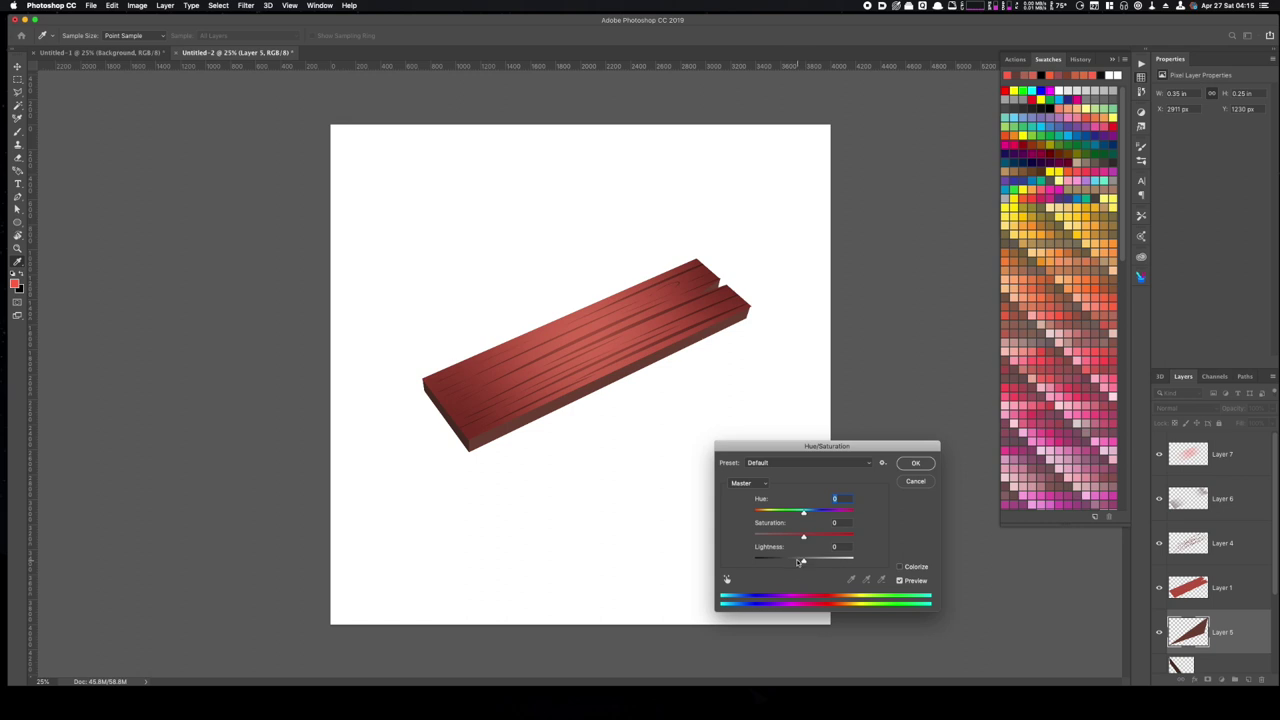
pyautogui.moveTo(800, 562); pyautogui.dragTo(789, 561)
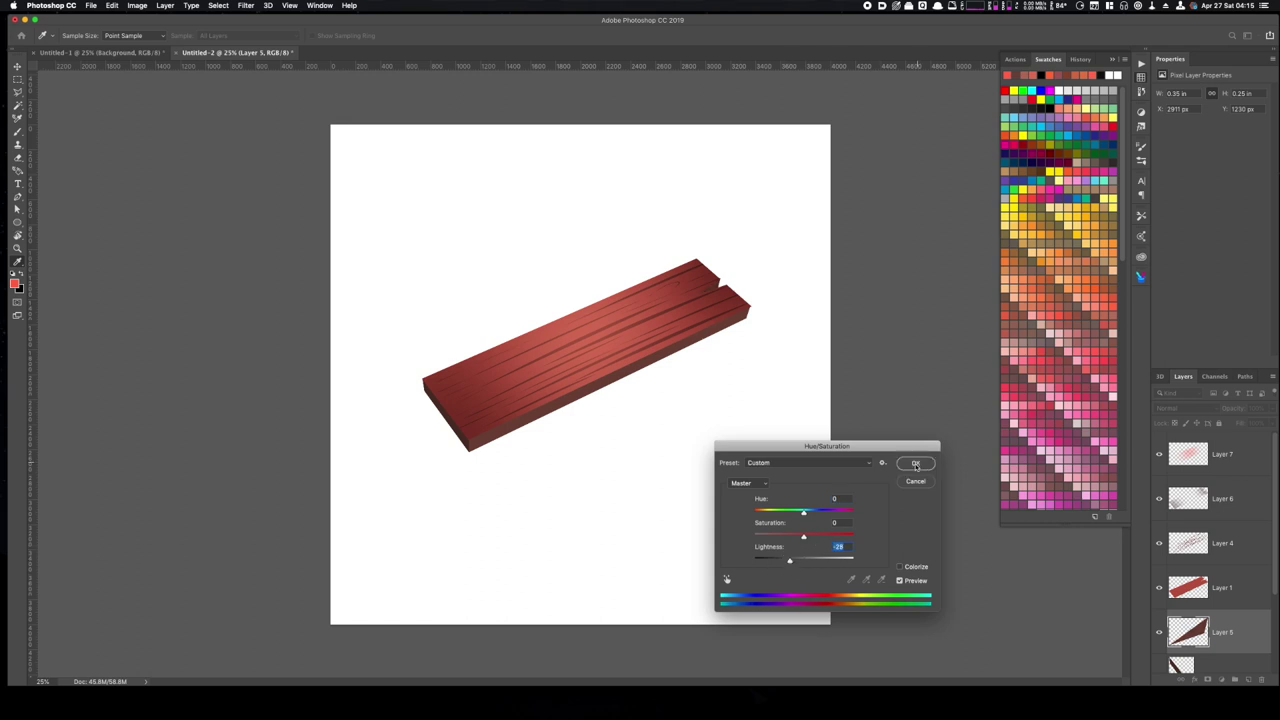
pyautogui.click(915, 464)
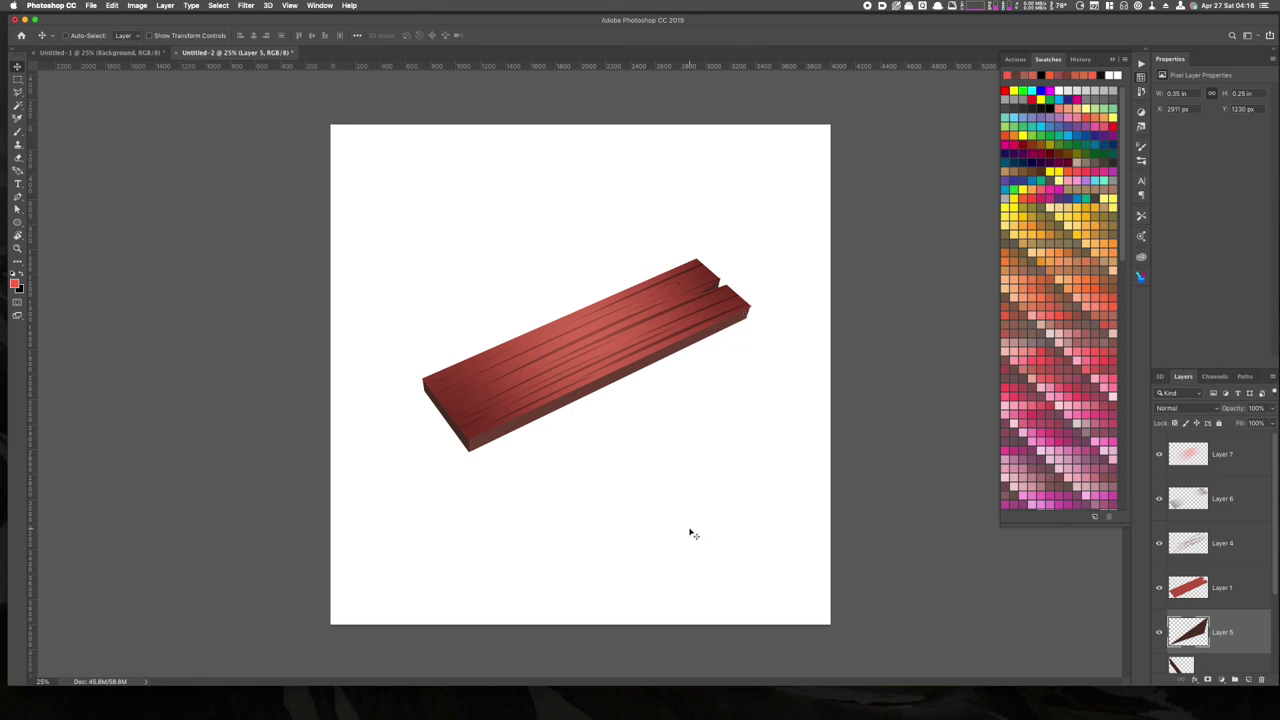
pyautogui.press('super')
# Step: Group the plank layers, Layer 2 through Layer 7, into a single group
pyautogui.click(1238, 460)
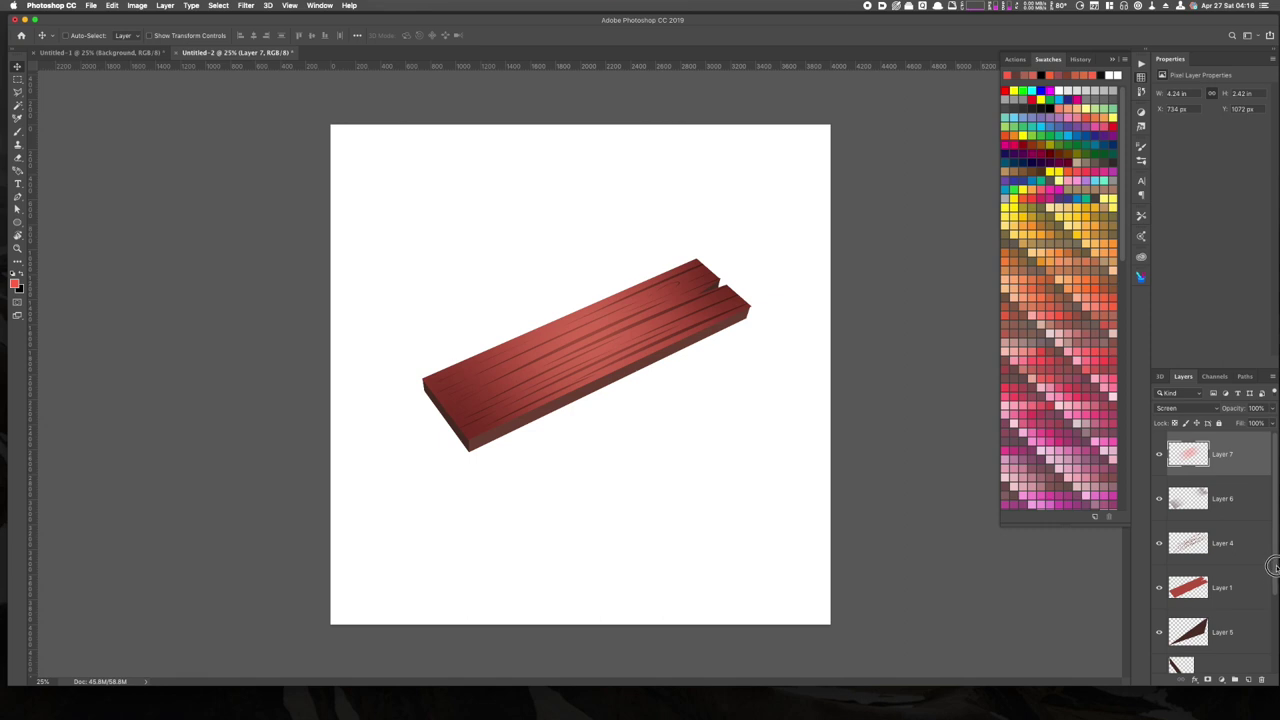
pyautogui.scroll(-3, 1265, 600)
pyautogui.keyDown('shift'); pyautogui.click(1240, 636); pyautogui.keyUp('shift')
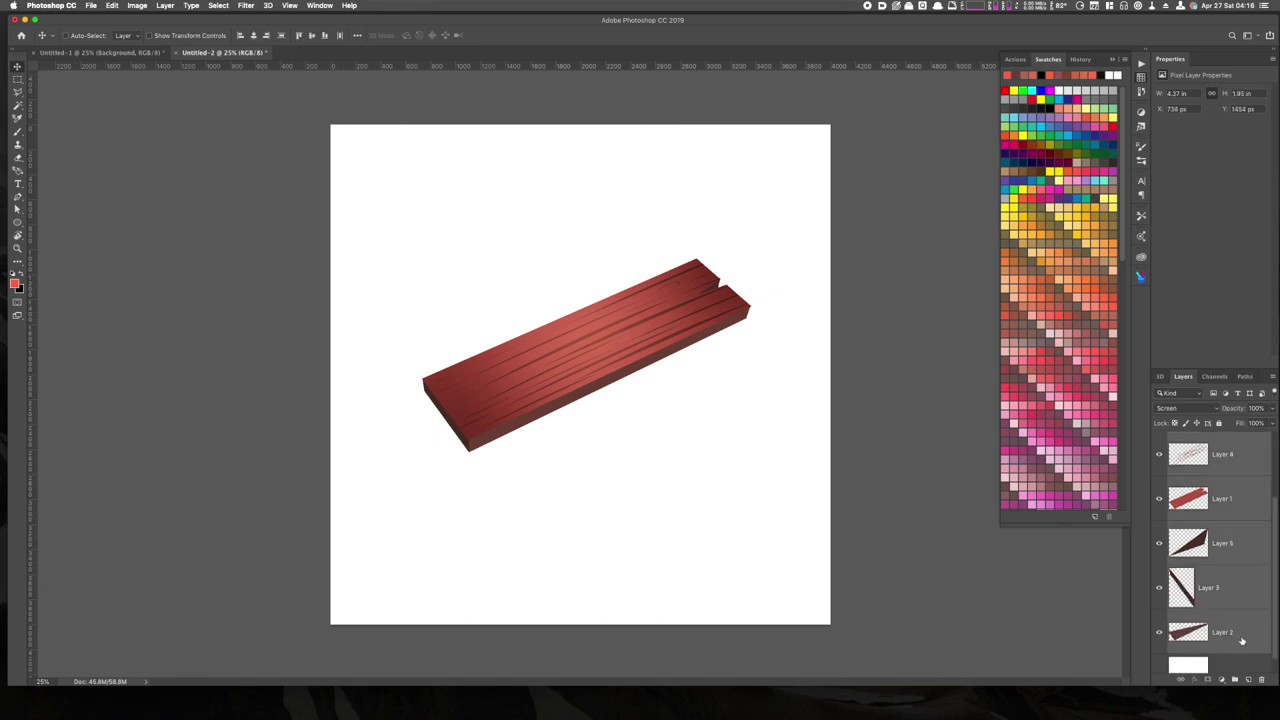
pyautogui.press('super')
pyautogui.press('super+g')
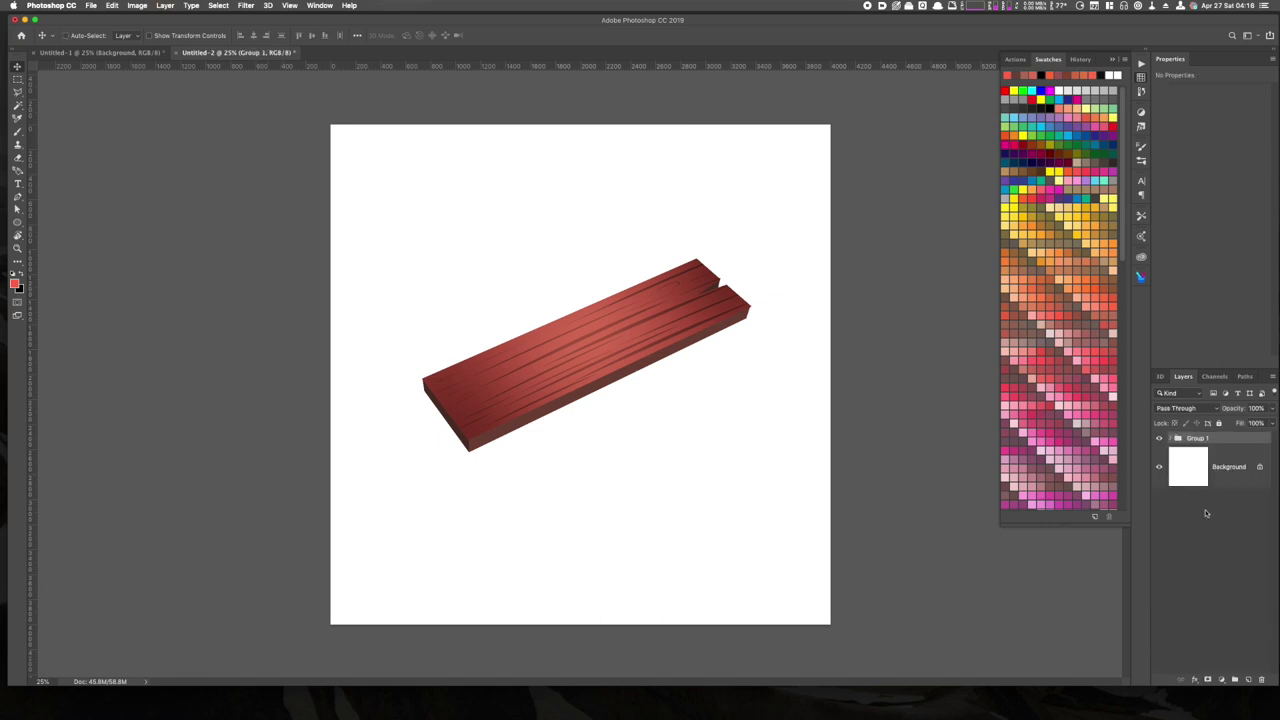
pyautogui.click(1160, 440)
pyautogui.click(1160, 440)
# Step: Rename the group 'wood' and Option-drag a duplicate plank below the original
pyautogui.doubleClick(1197, 438)
pyautogui.write('wood')
pyautogui.press('Return')
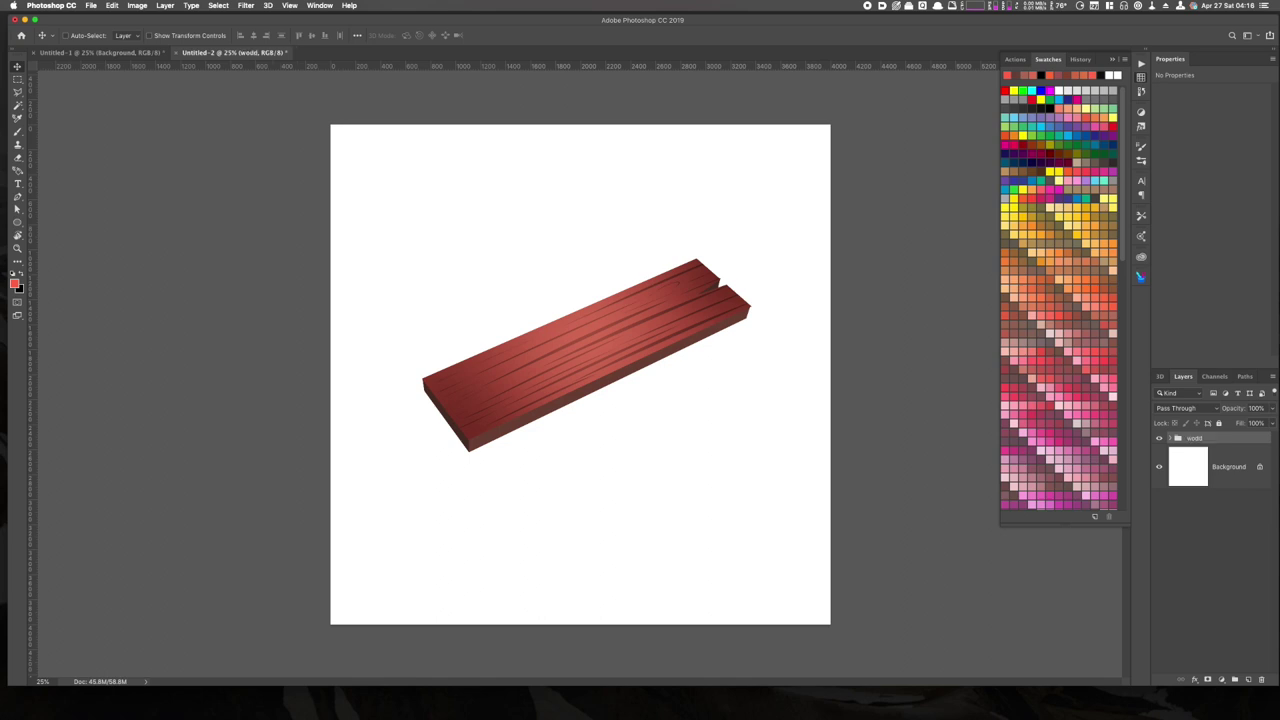
pyautogui.doubleClick(1195, 438)
pyautogui.write('wood')
pyautogui.press('Return')
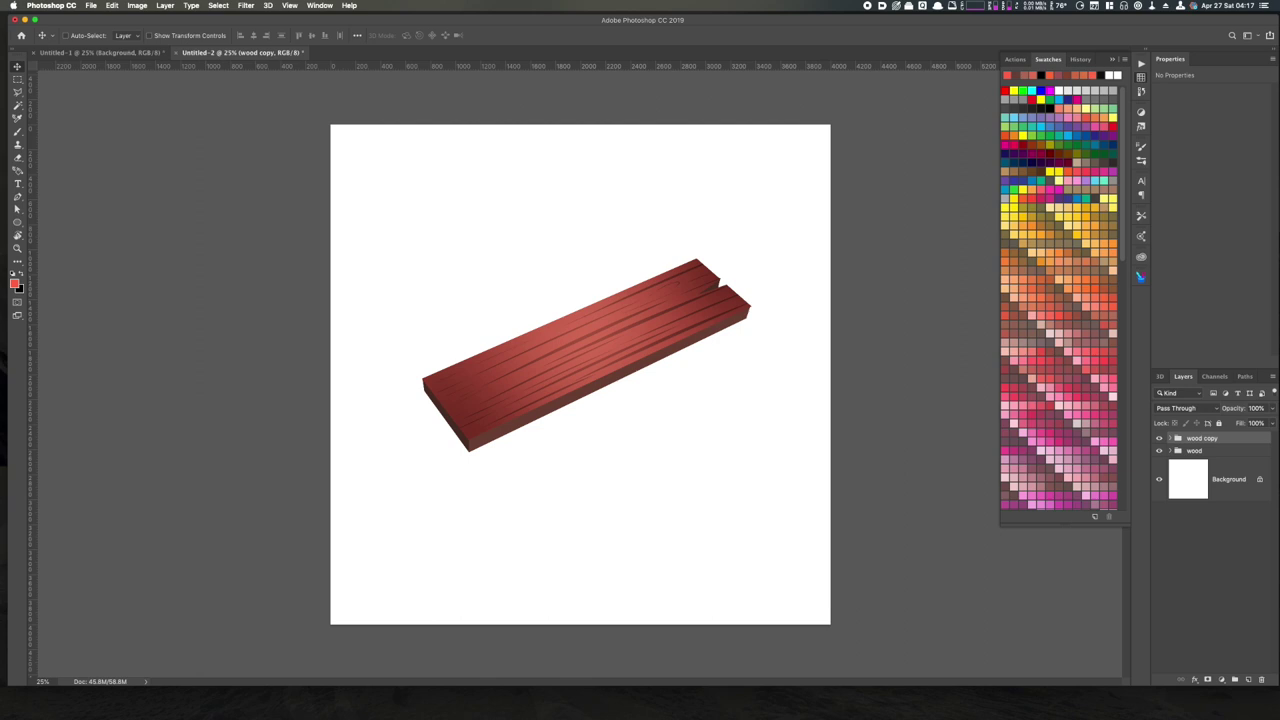
pyautogui.moveTo(640, 353); pyautogui.dragTo(678, 485)
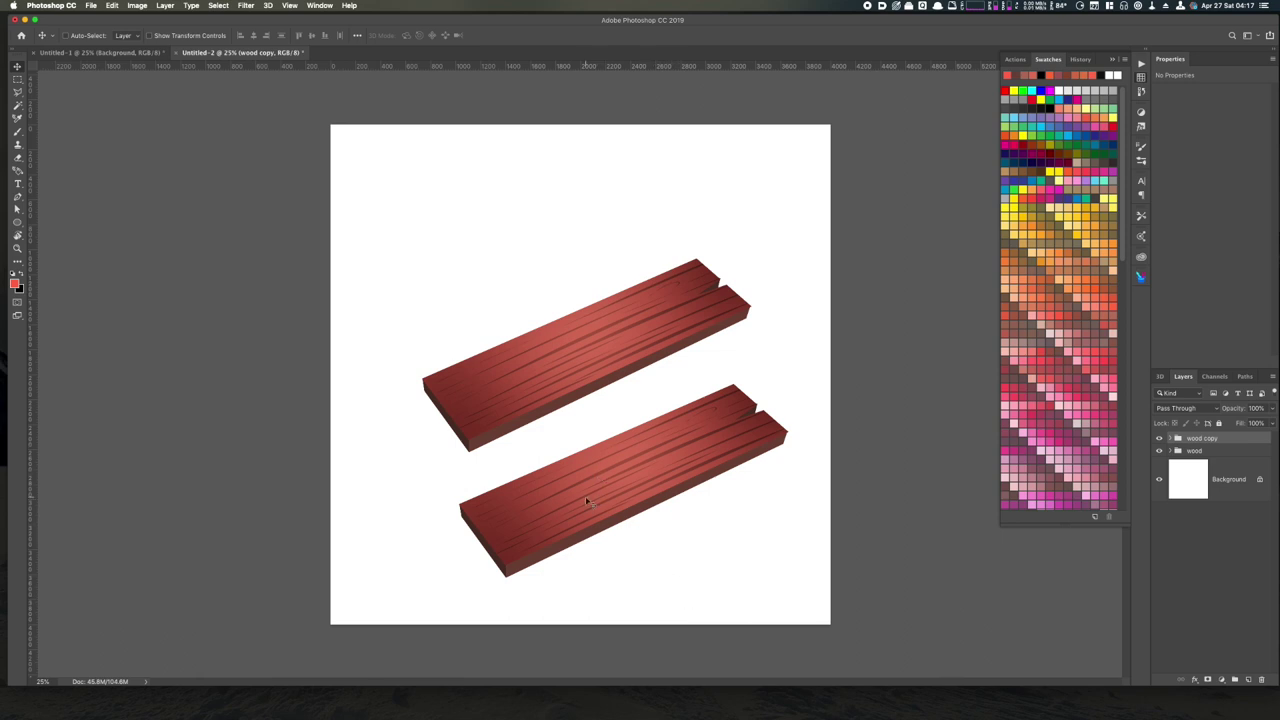
pyautogui.press('super')
# Step: Distort the lower plank copy into a flatter slant by moving three corner handles
pyautogui.press('super+t')
pyautogui.rightClick(640, 497)
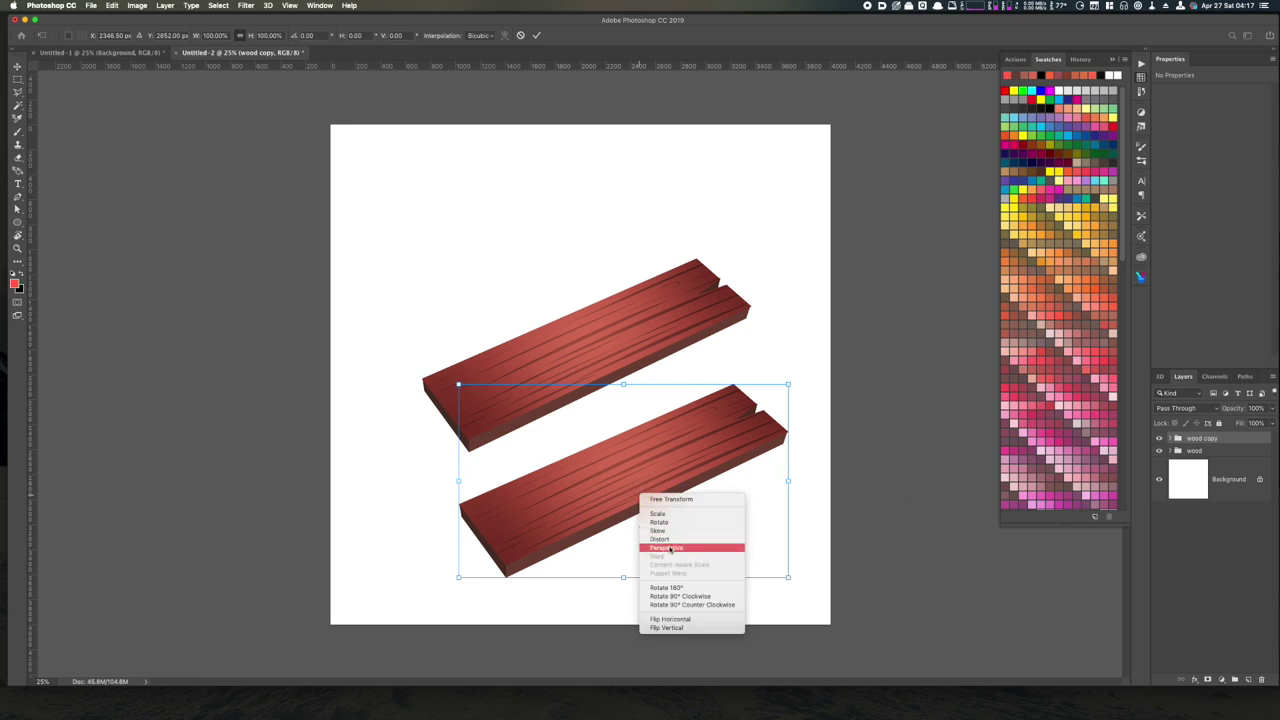
pyautogui.click(668, 540)
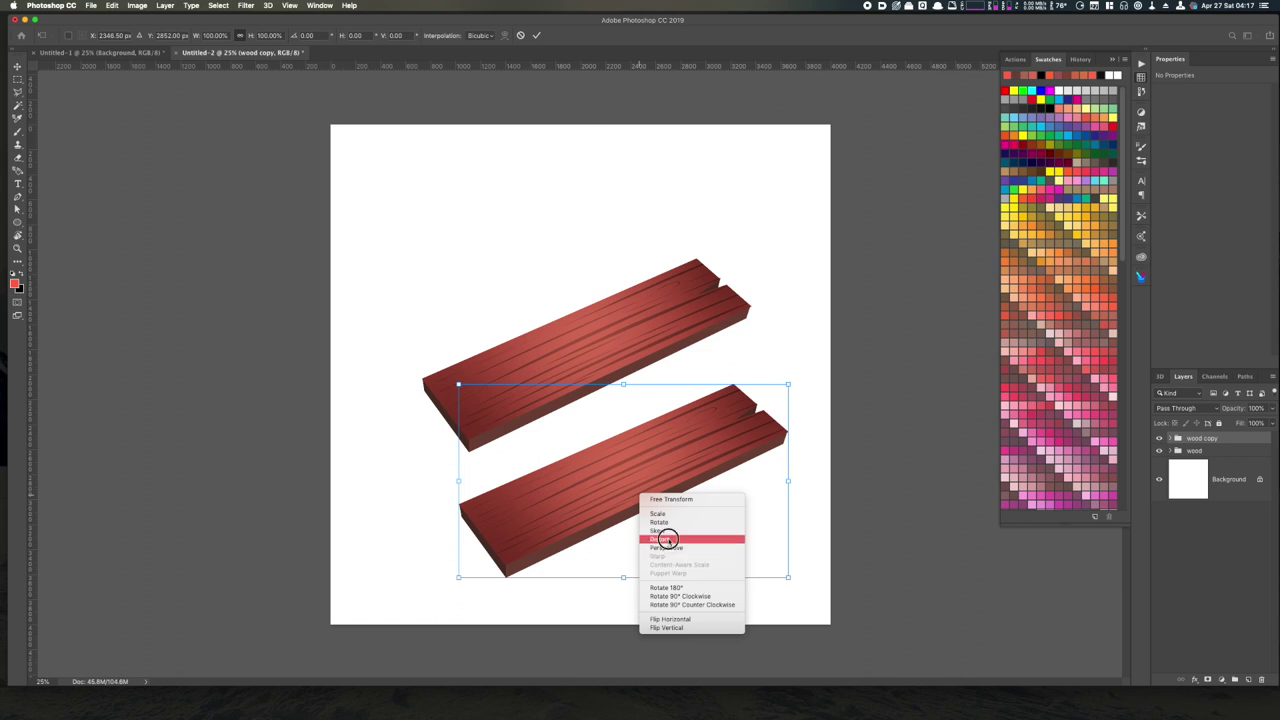
pyautogui.moveTo(788, 384); pyautogui.dragTo(788, 427)
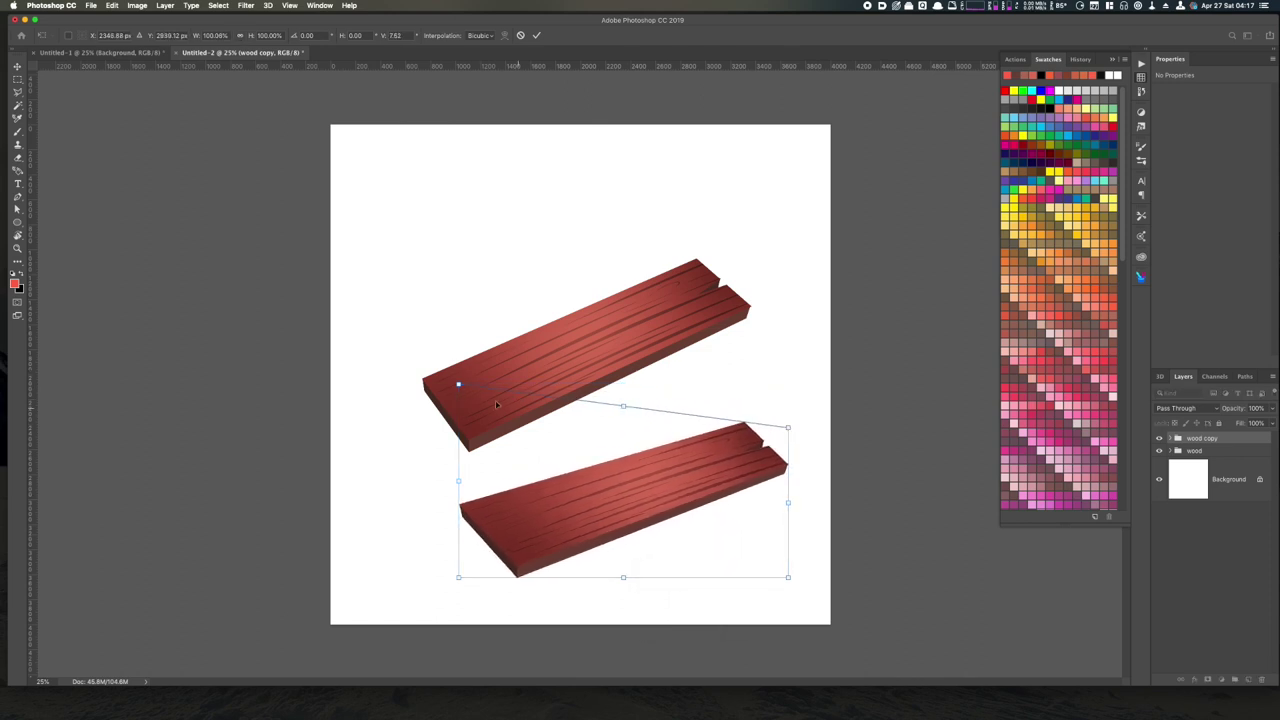
pyautogui.moveTo(458, 384); pyautogui.dragTo(461, 405)
pyautogui.moveTo(789, 577); pyautogui.dragTo(789, 563)
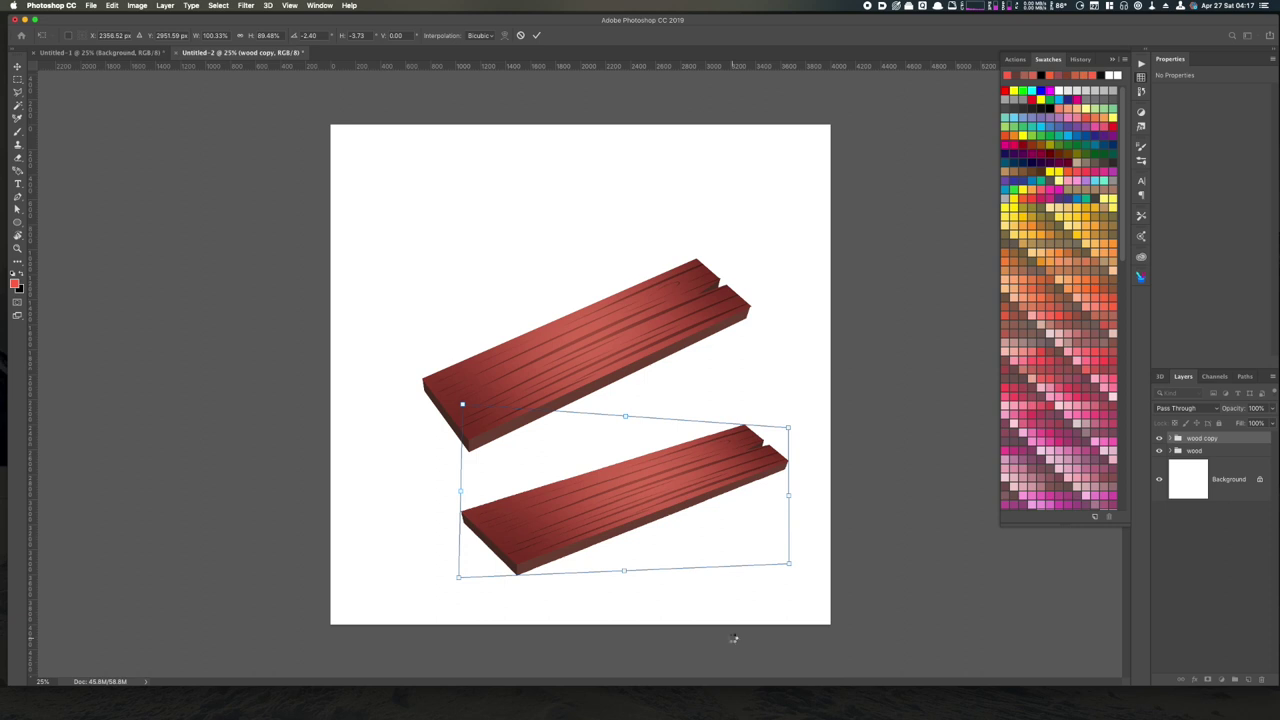
pyautogui.press('Return')
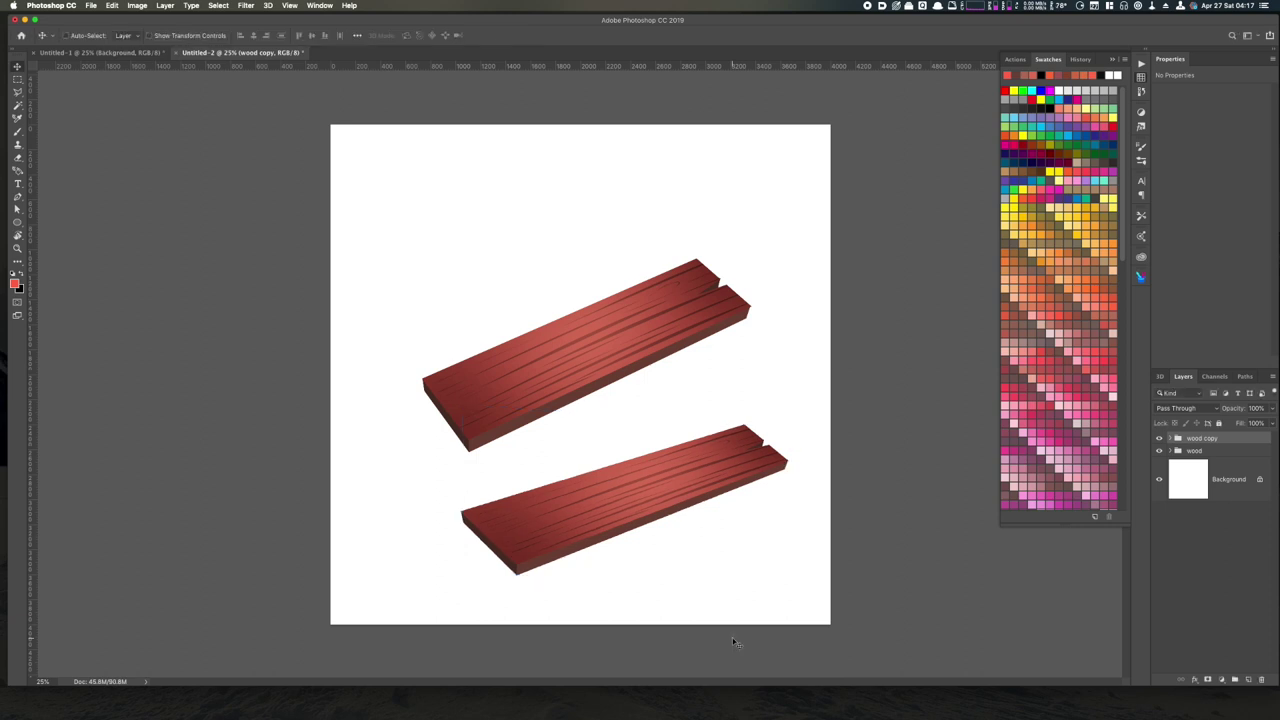
# Step: Merge the wood copy group's layers into a single Layer 7
pyautogui.click(1172, 439)
pyautogui.click(1264, 467)
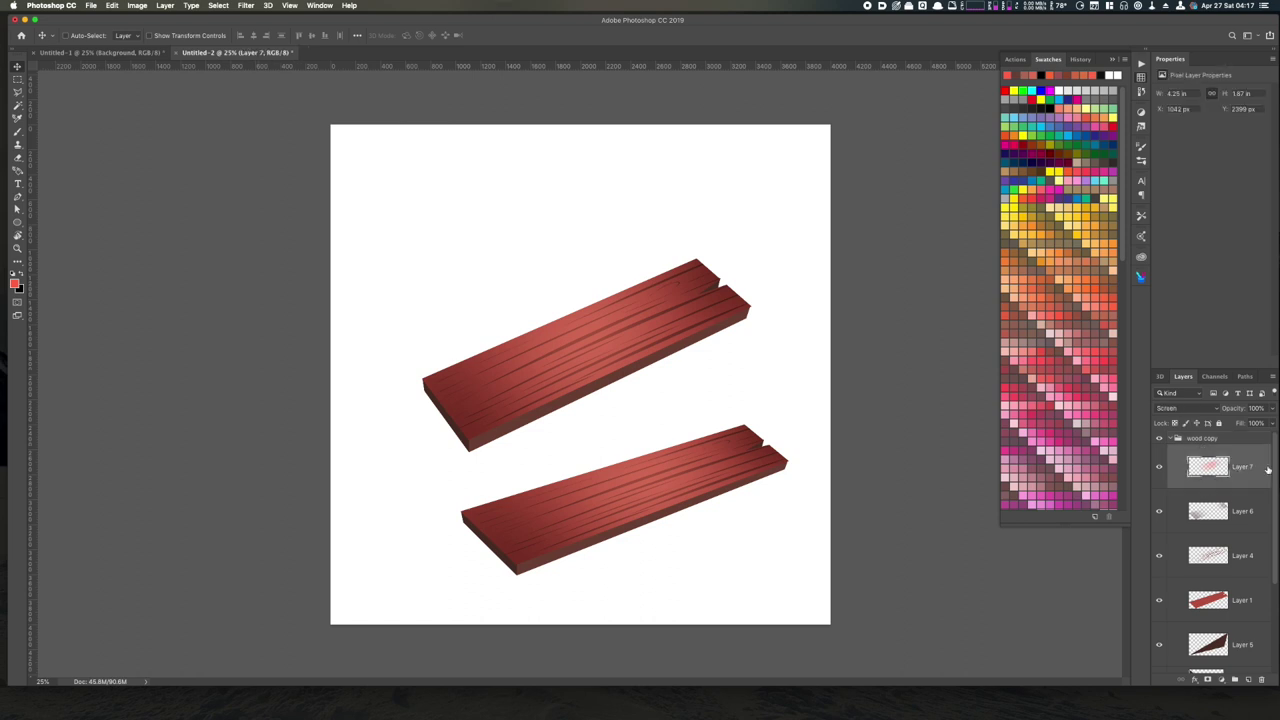
pyautogui.moveTo(1268, 470); pyautogui.dragTo(1270, 572)
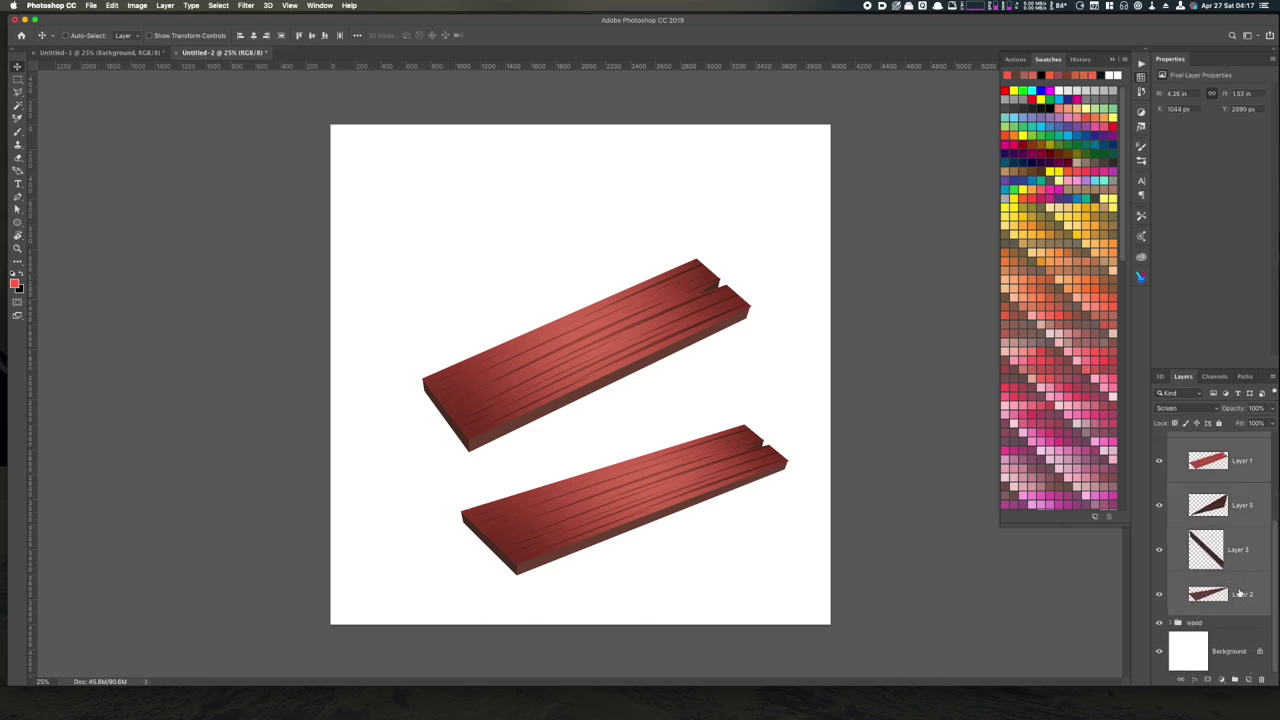
pyautogui.hotkey('ctrl', 'e')
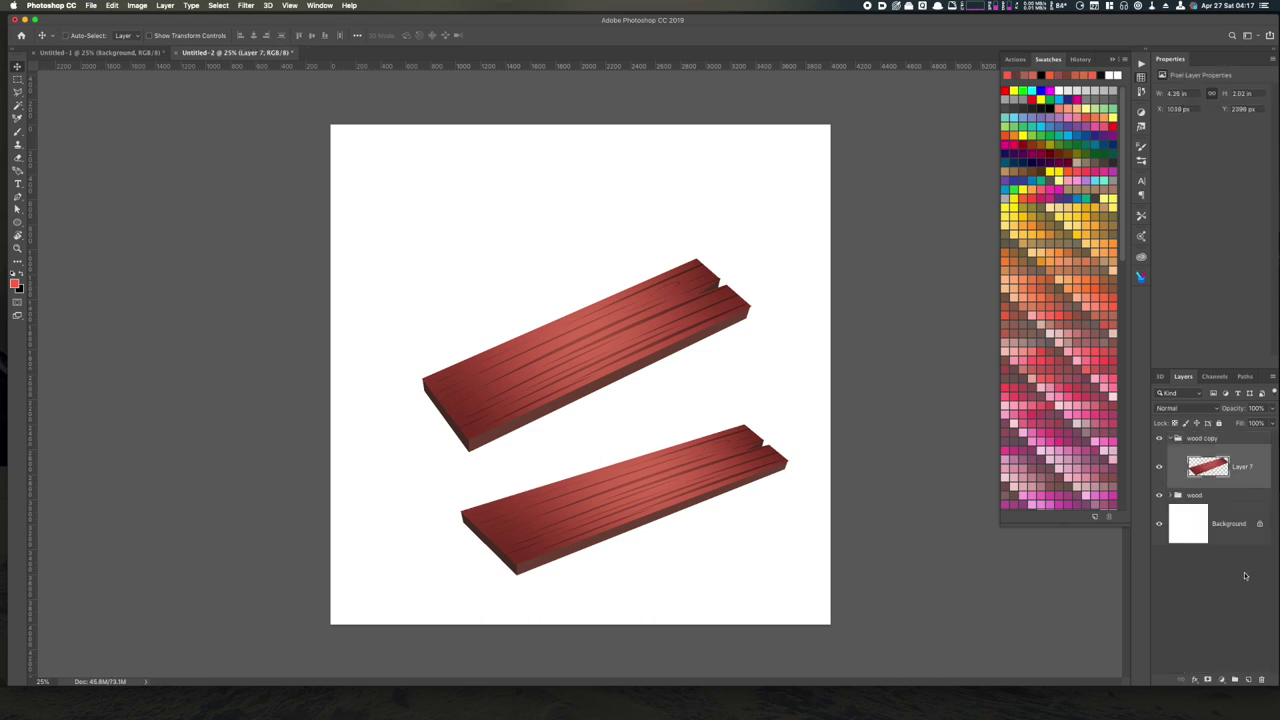
pyautogui.hotkey('ctrl', 't')
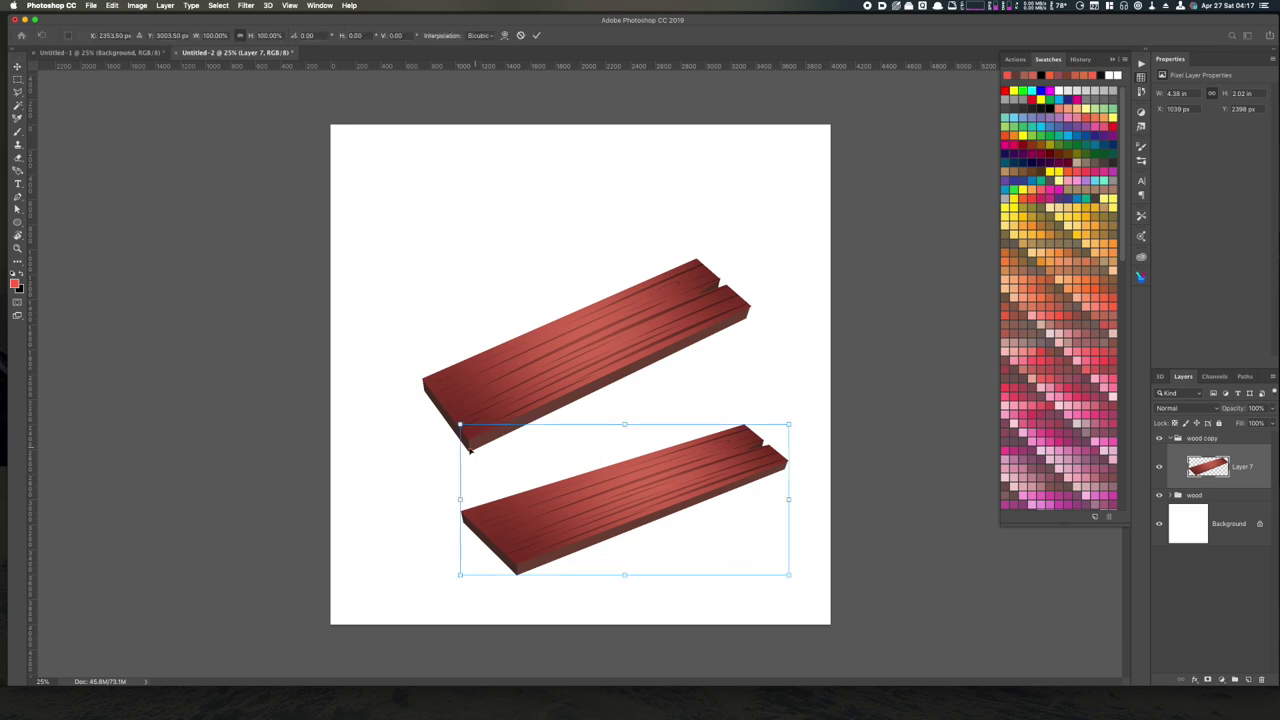
# Step: Warp the lower plank so its middle sags and its right end sweeps upward into a curve
pyautogui.rightClick(574, 480)
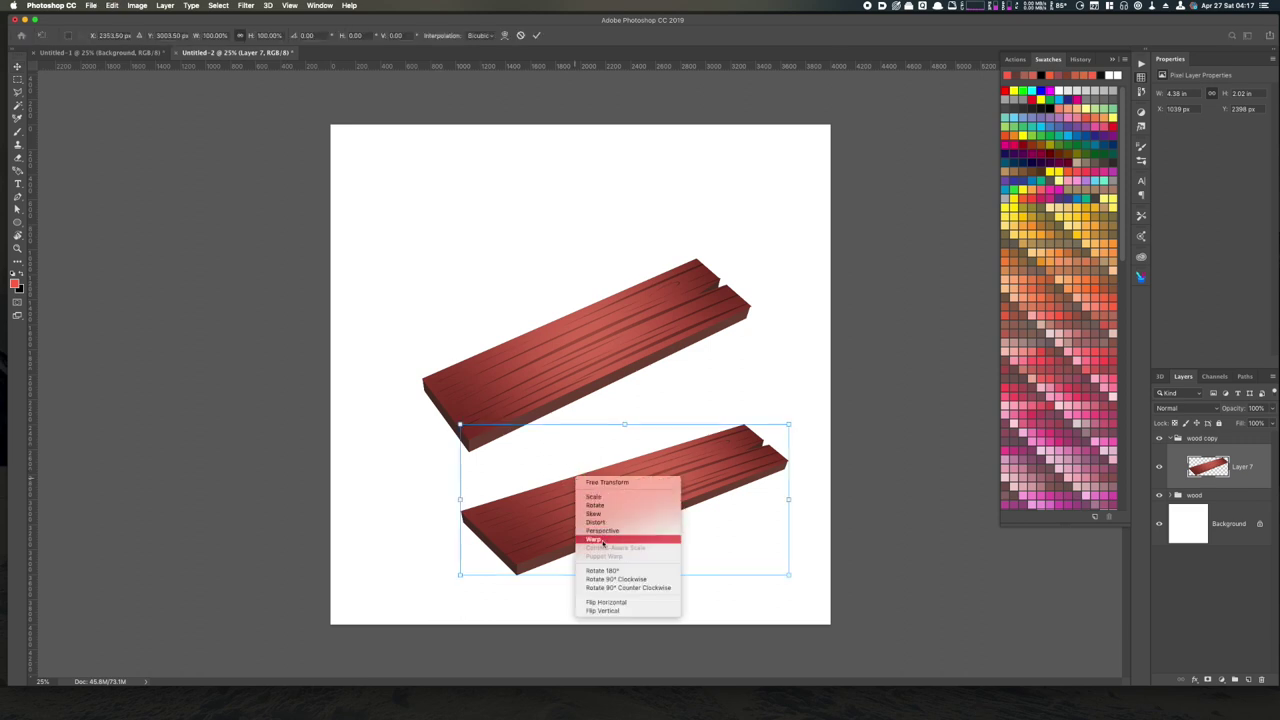
pyautogui.click(601, 541)
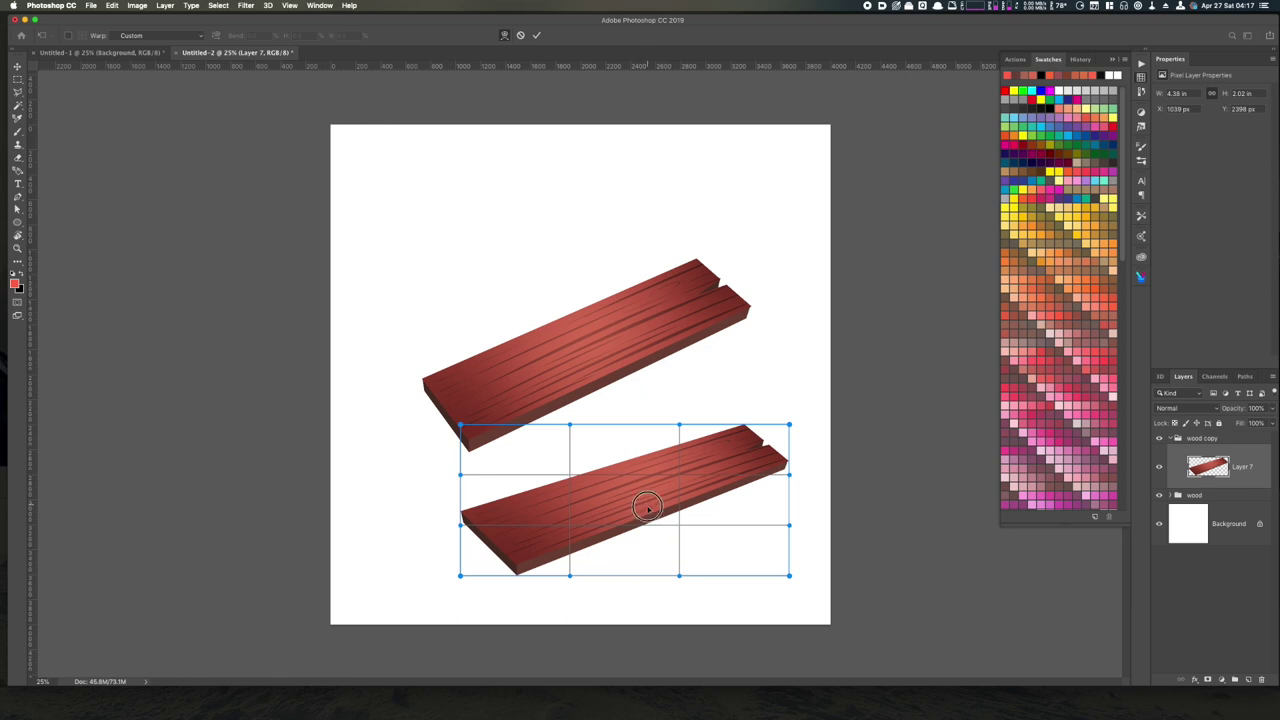
pyautogui.moveTo(650, 505)
pyautogui.mouseDown()
pyautogui.moveTo(652, 527)
pyautogui.moveTo(651, 468)
pyautogui.moveTo(652, 484)
pyautogui.mouseUp()
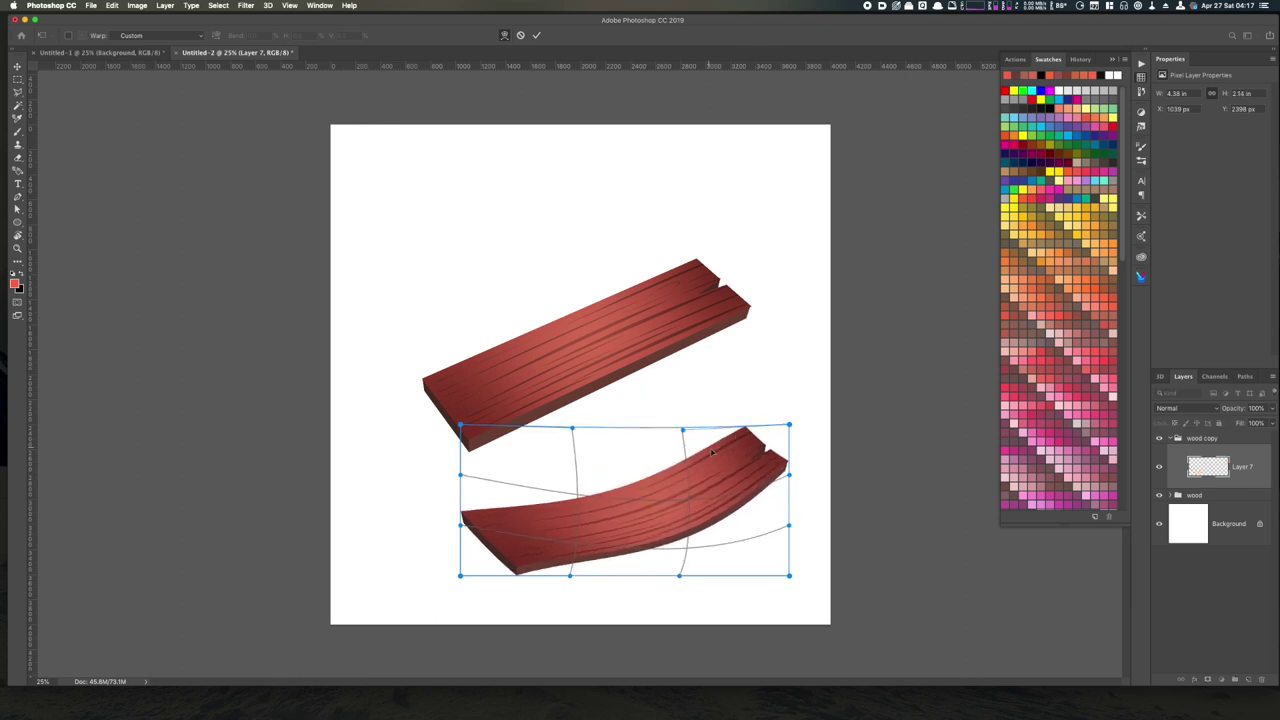
pyautogui.moveTo(718, 453); pyautogui.dragTo(725, 440)
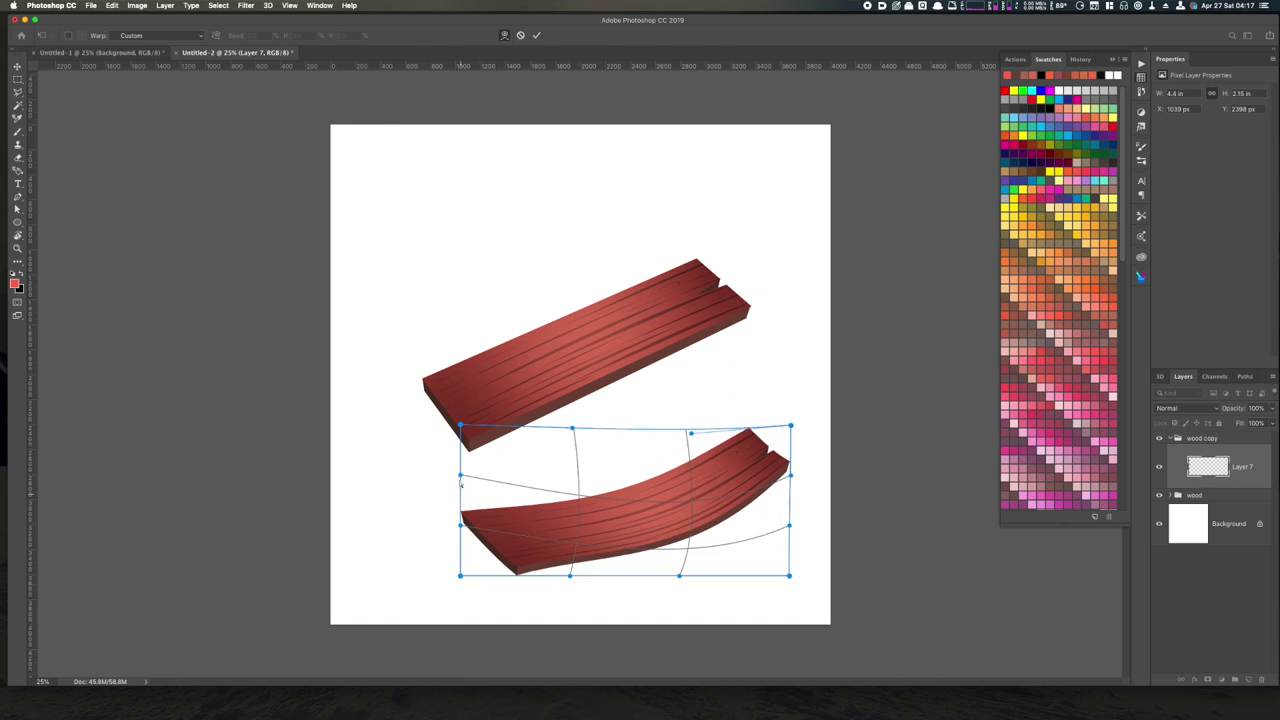
pyautogui.moveTo(460, 427); pyautogui.dragTo(458, 491)
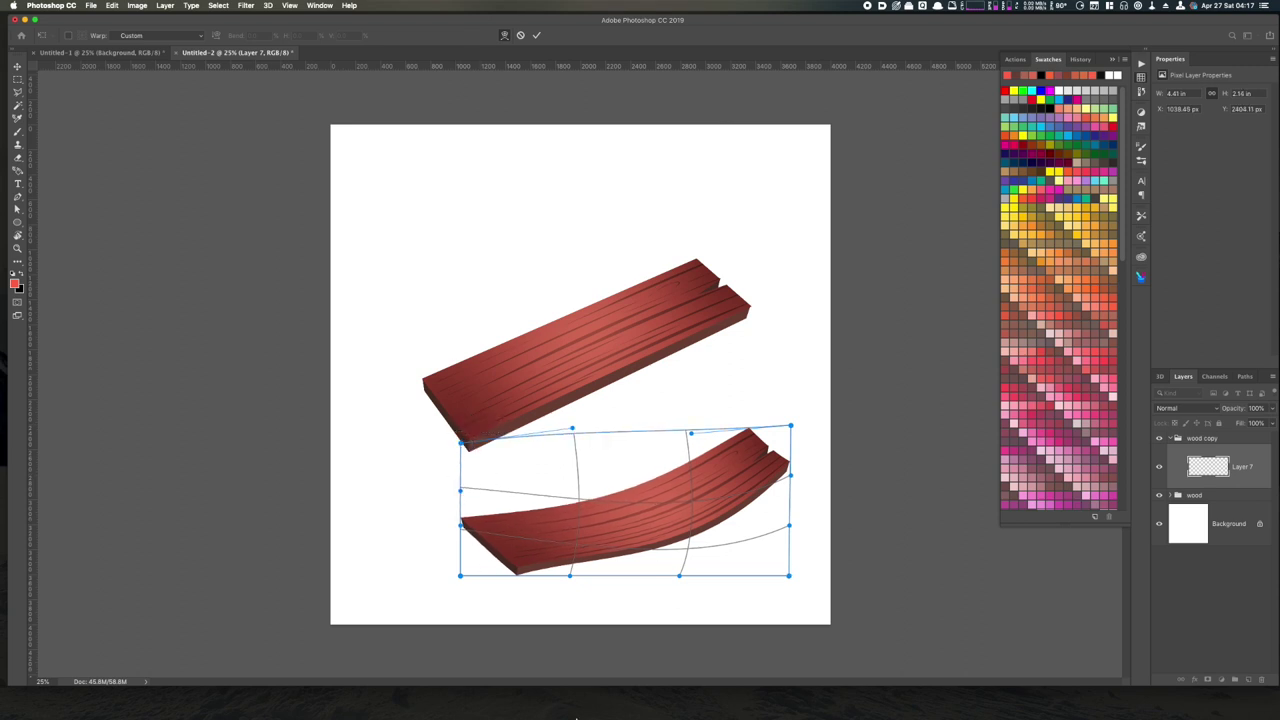
pyautogui.moveTo(789, 575); pyautogui.dragTo(794, 575)
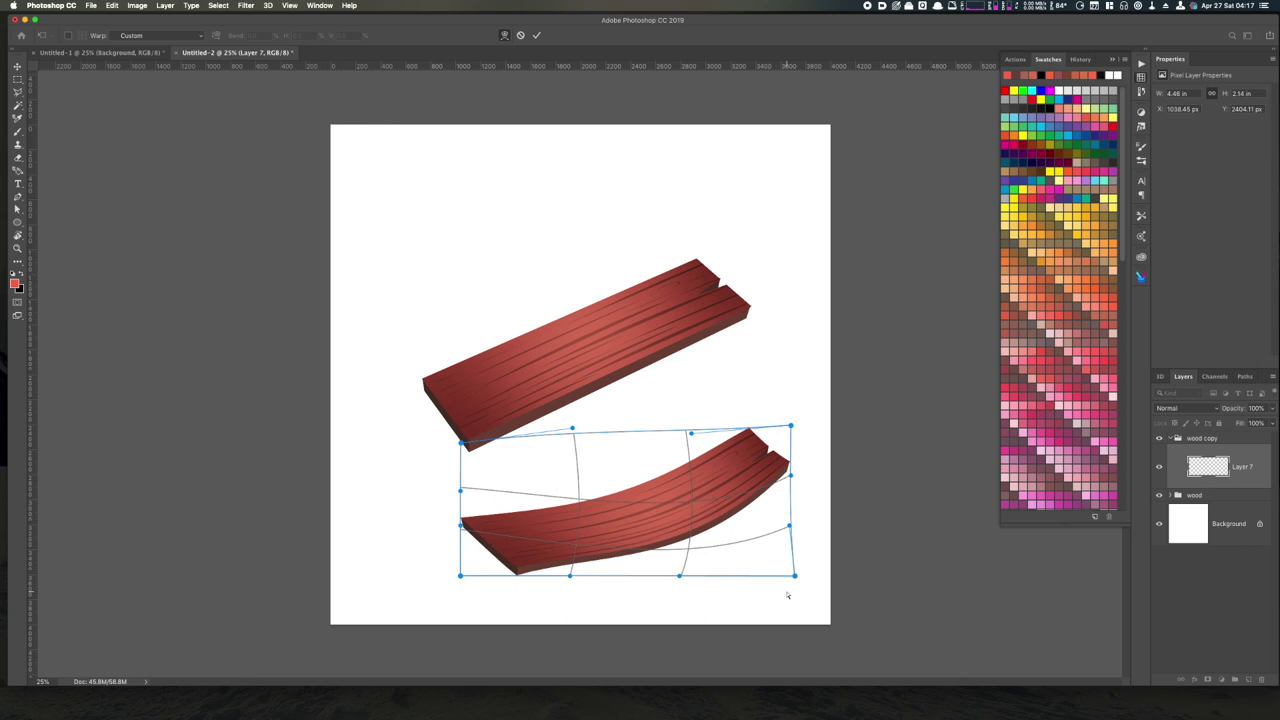